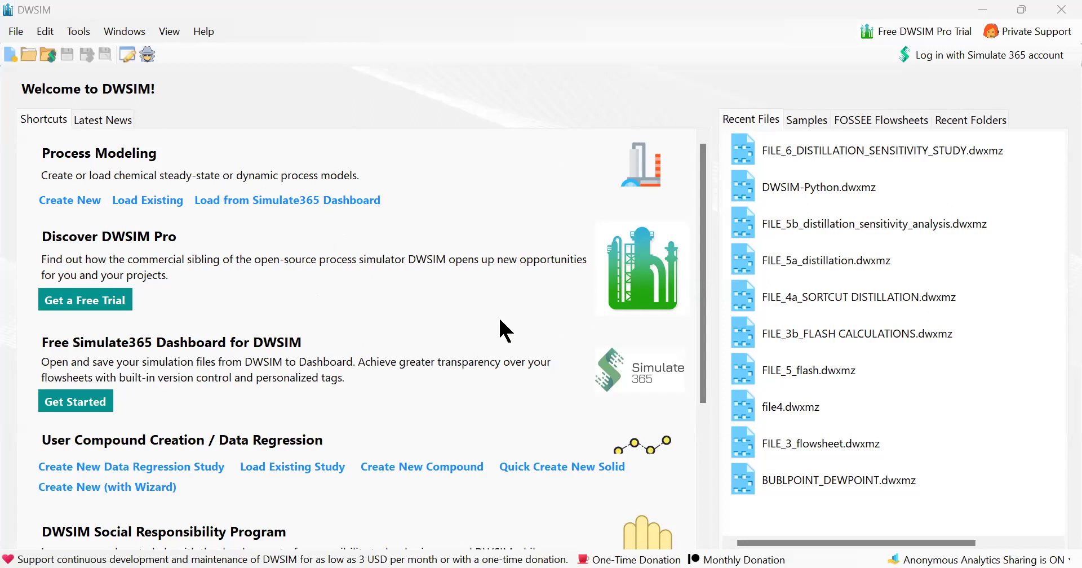
Start a new simulation and add Acetone as a compound in the configuration wizard.
{"action": "left_click", "coordinate": [11, 58]}
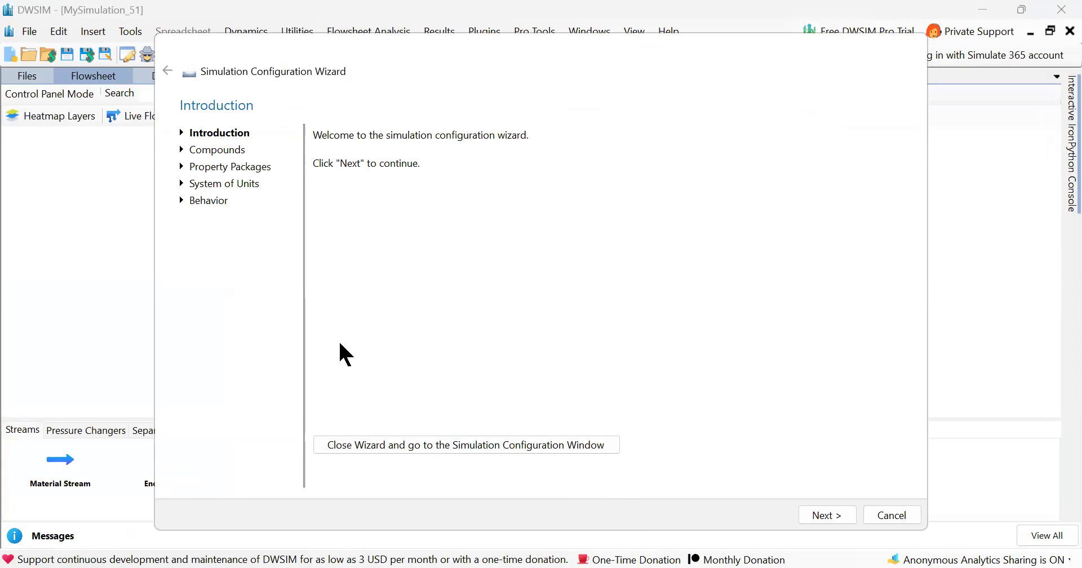
{"action": "left_click", "coordinate": [826, 515]}
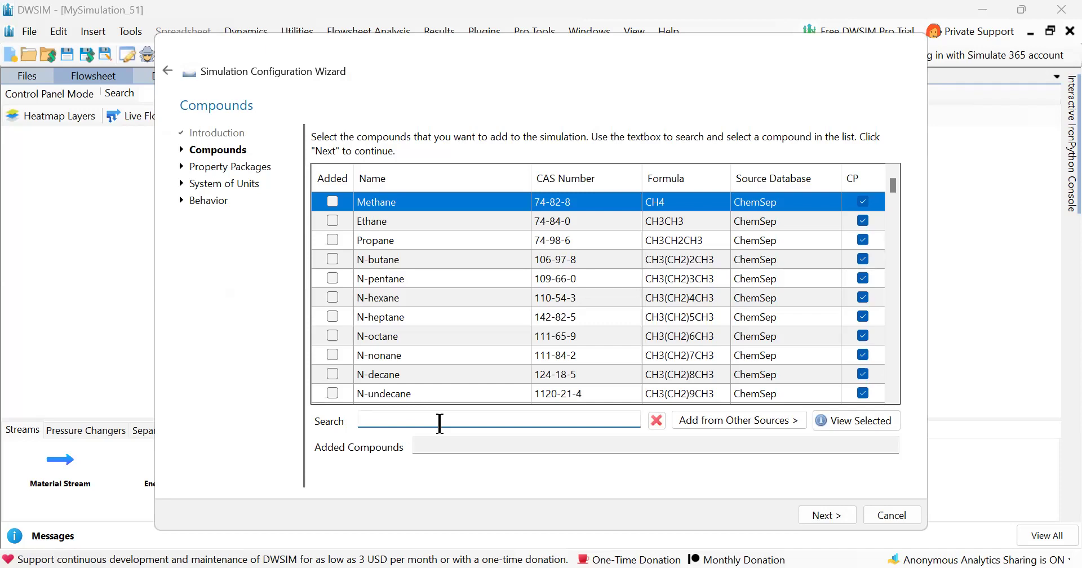
{"action": "type", "text": "aceton"}
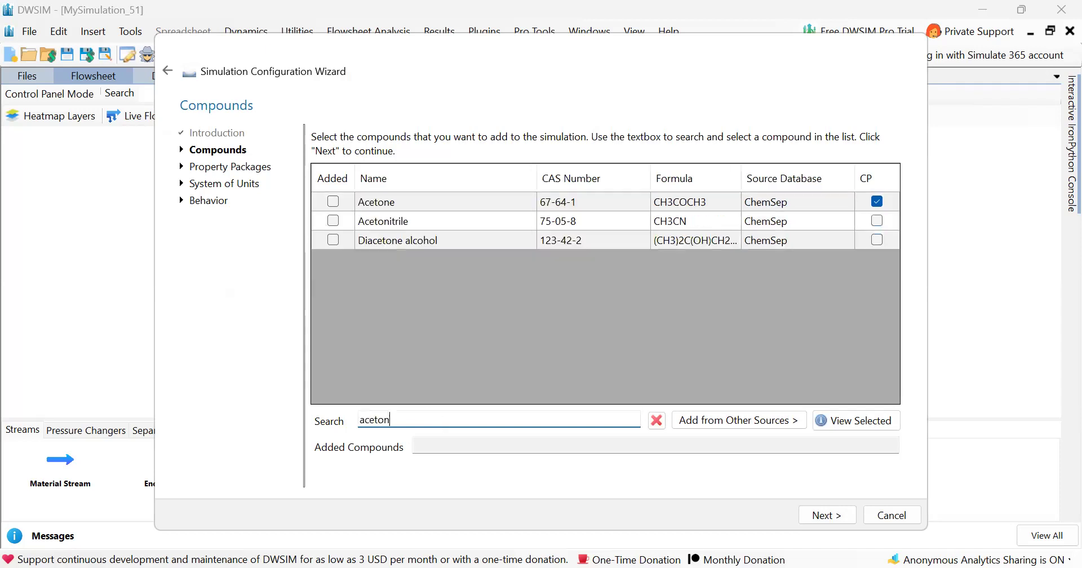
{"action": "type", "text": "e"}
{"action": "key", "text": "Return"}
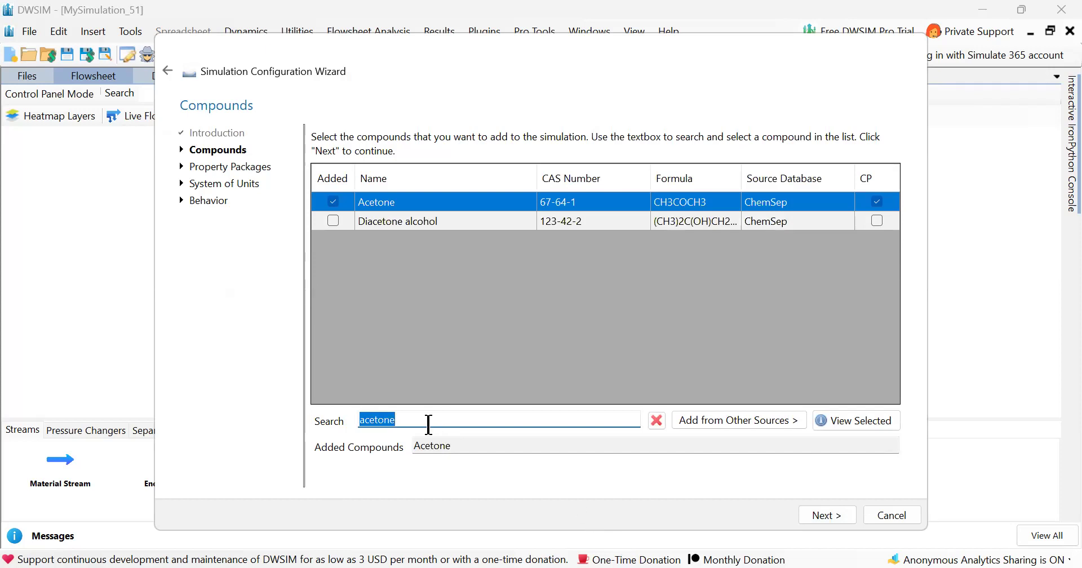
Add Water as a second compound and continue to the property package selection.
{"action": "type", "text": "a"}
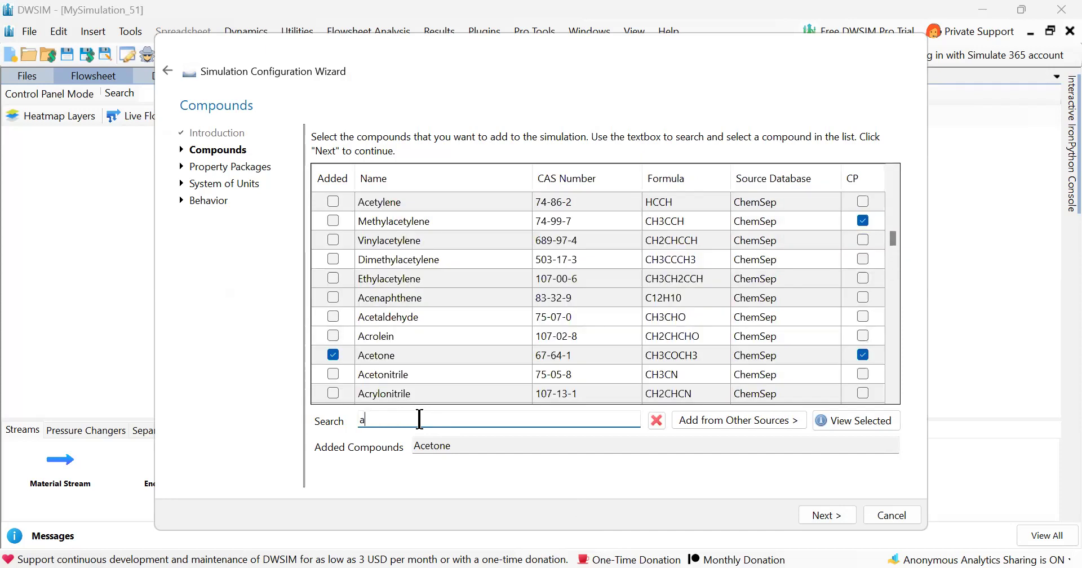
{"action": "key", "text": "BackSpace"}
{"action": "type", "text": "water"}
{"action": "key", "text": "Return"}
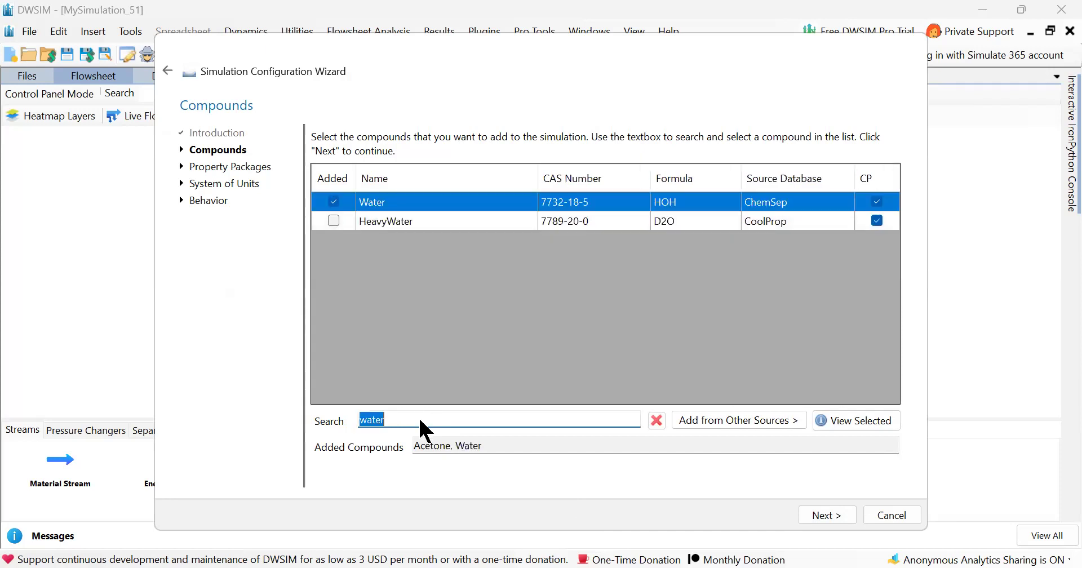
{"action": "left_click", "coordinate": [820, 514]}
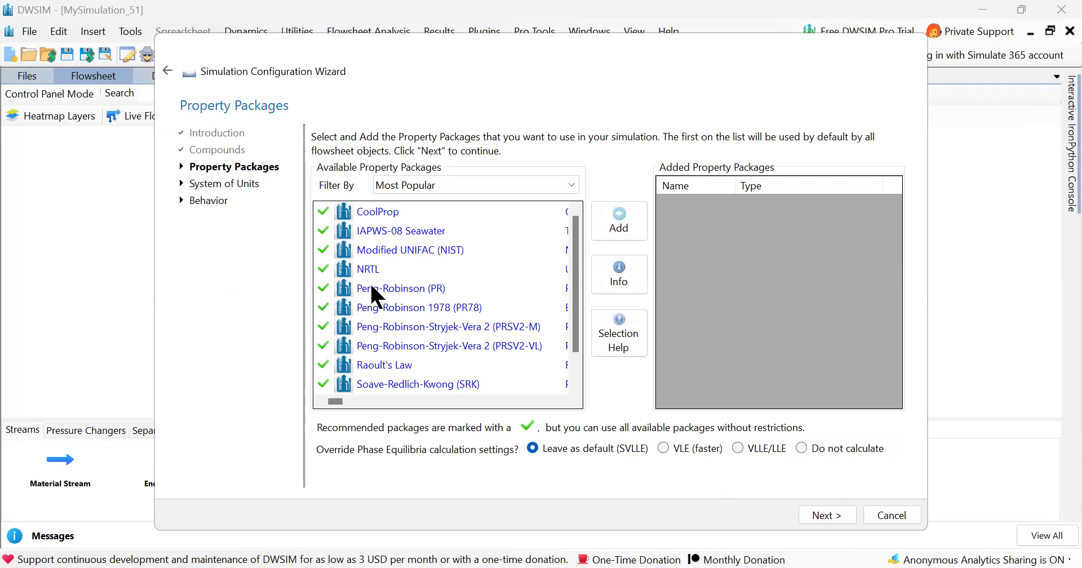
Add the NRTL property package, set phase equilibria calculation to VLE (faster), and continue.
{"action": "left_click", "coordinate": [370, 271]}
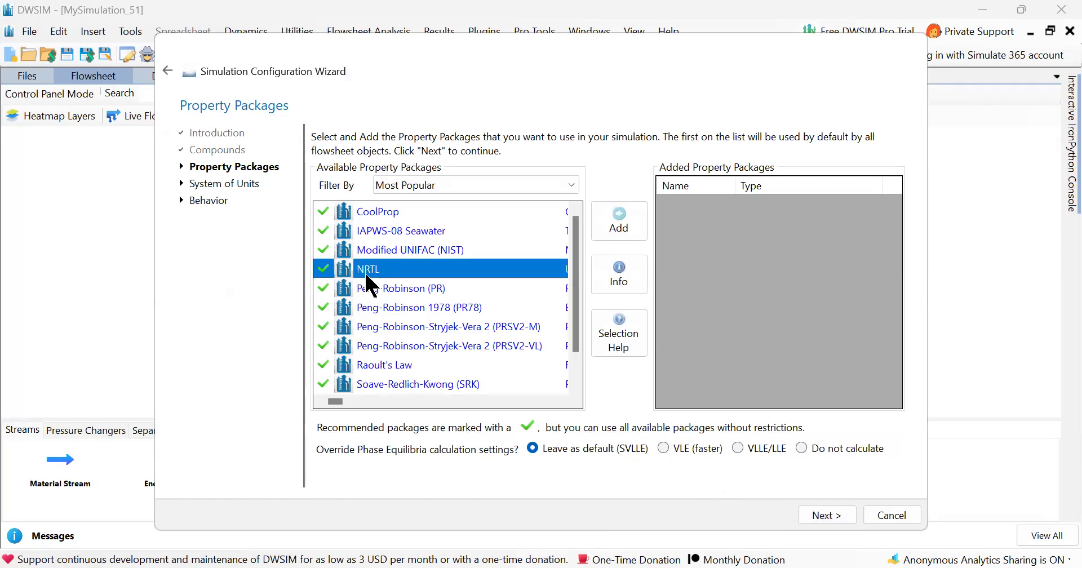
{"action": "left_click", "coordinate": [626, 221]}
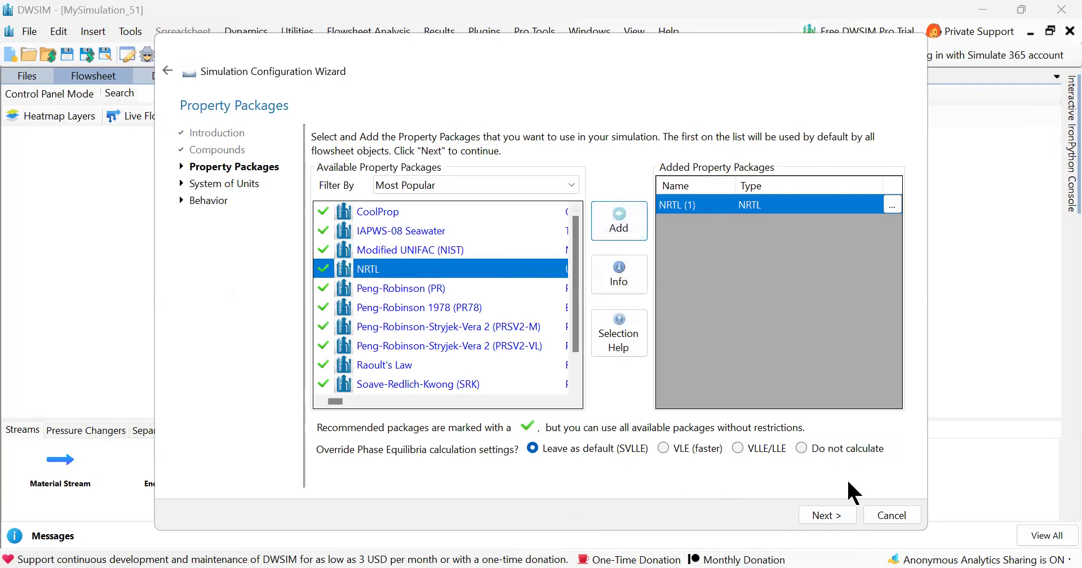
{"action": "left_click", "coordinate": [658, 444]}
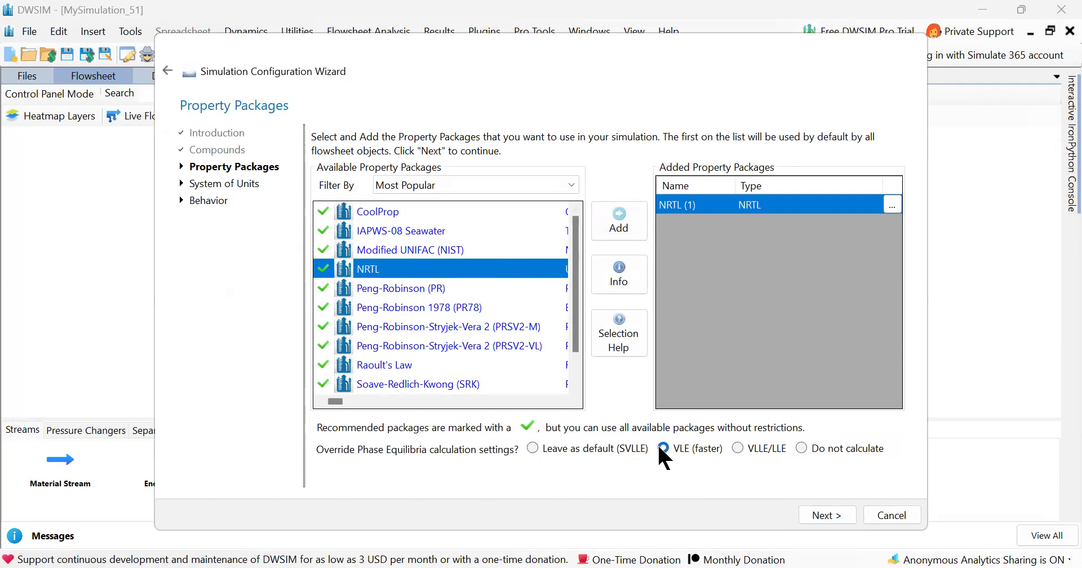
{"action": "left_click", "coordinate": [825, 515]}
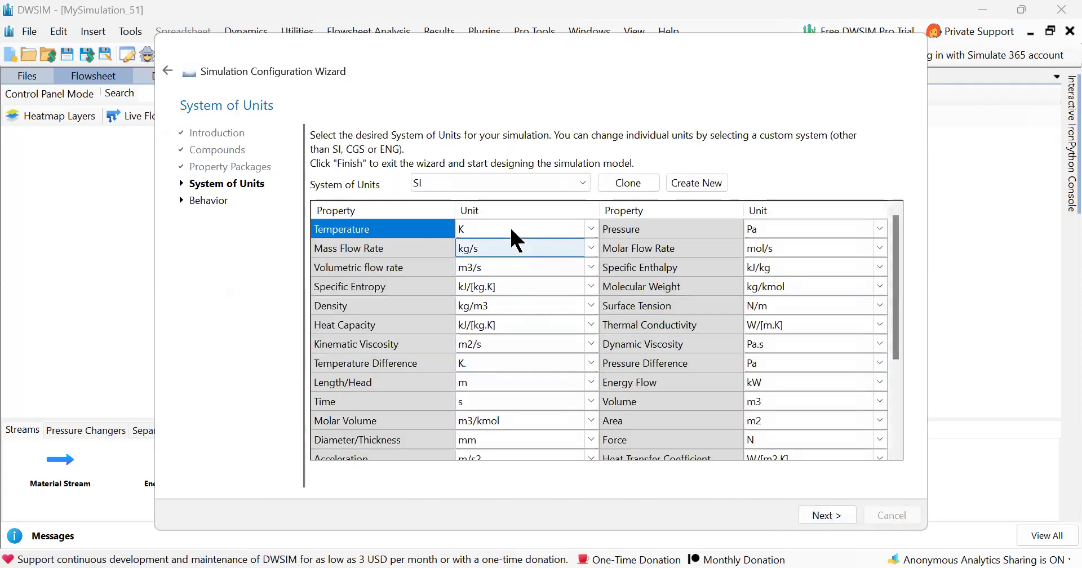
Choose the C5 system of units and change the pressure unit to atm.
{"action": "left_click", "coordinate": [502, 187]}
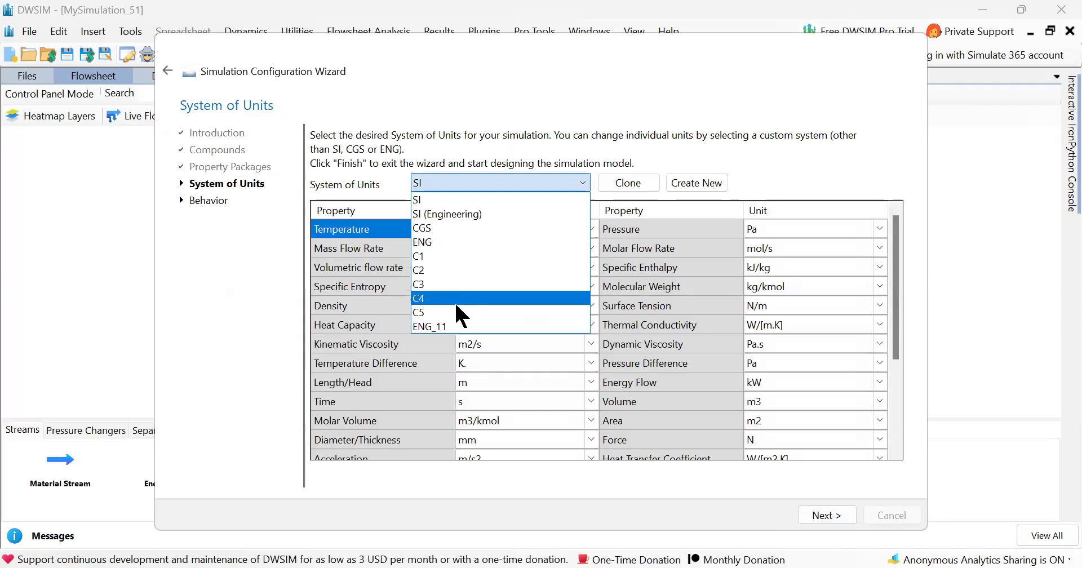
{"action": "left_click", "coordinate": [453, 311]}
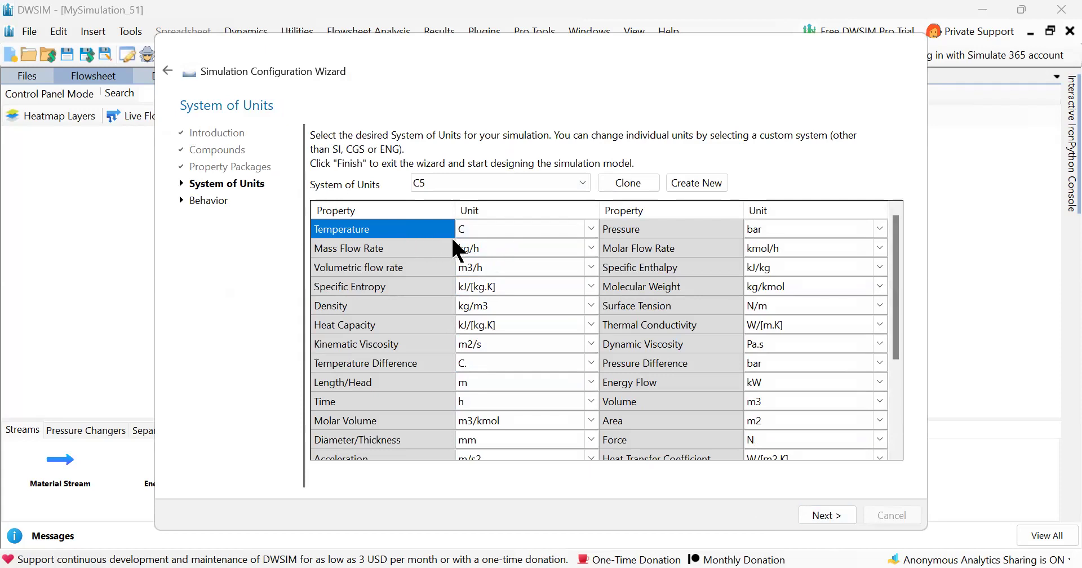
{"action": "left_click", "coordinate": [792, 231]}
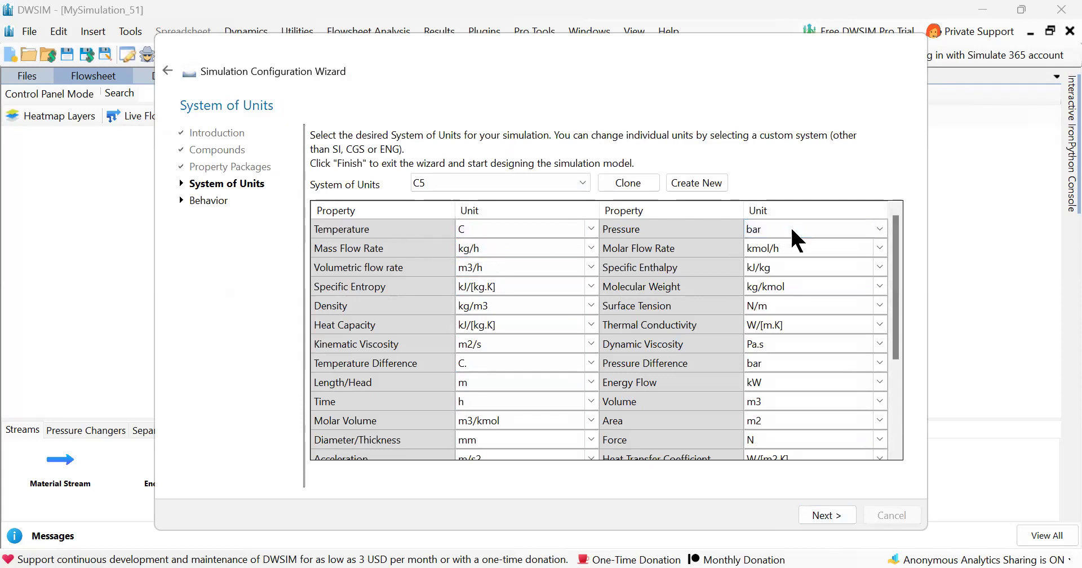
{"action": "left_click", "coordinate": [878, 230]}
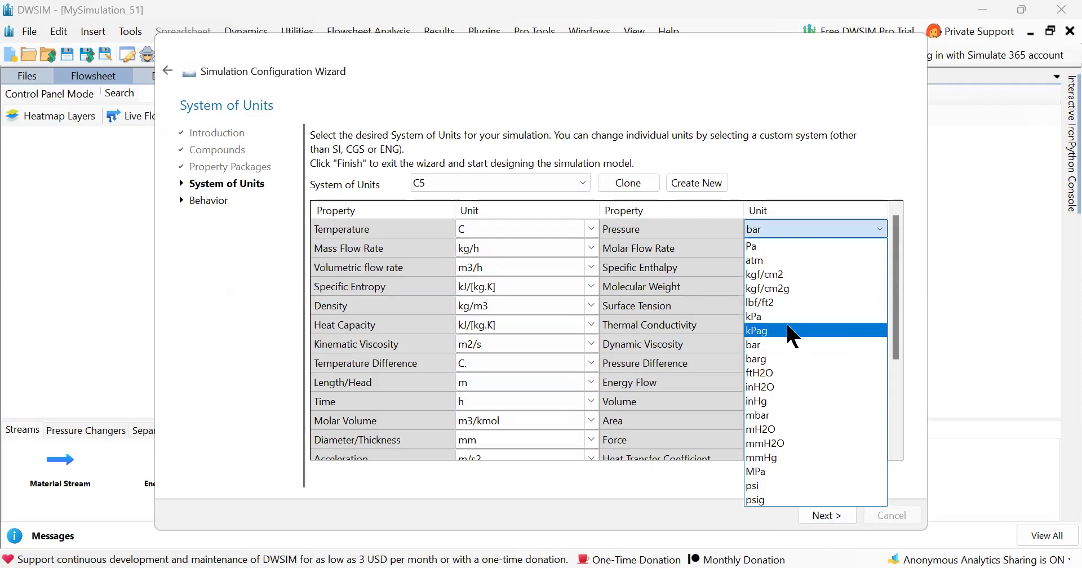
{"action": "left_click", "coordinate": [768, 260]}
Set the volumetric flow rate unit to L/h and finish the configuration wizard.
{"action": "left_click", "coordinate": [476, 265]}
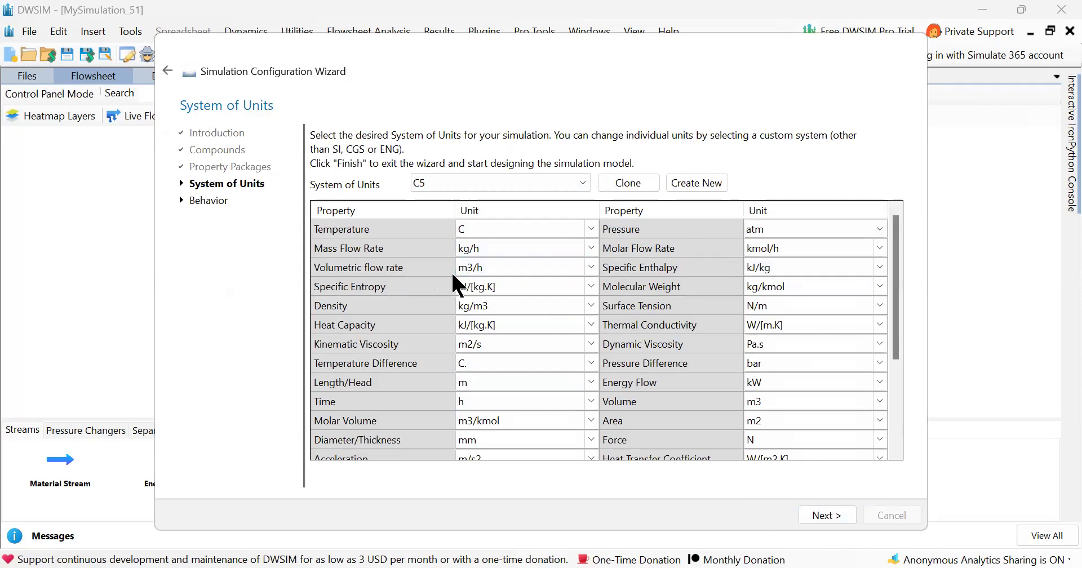
{"action": "left_click", "coordinate": [591, 267]}
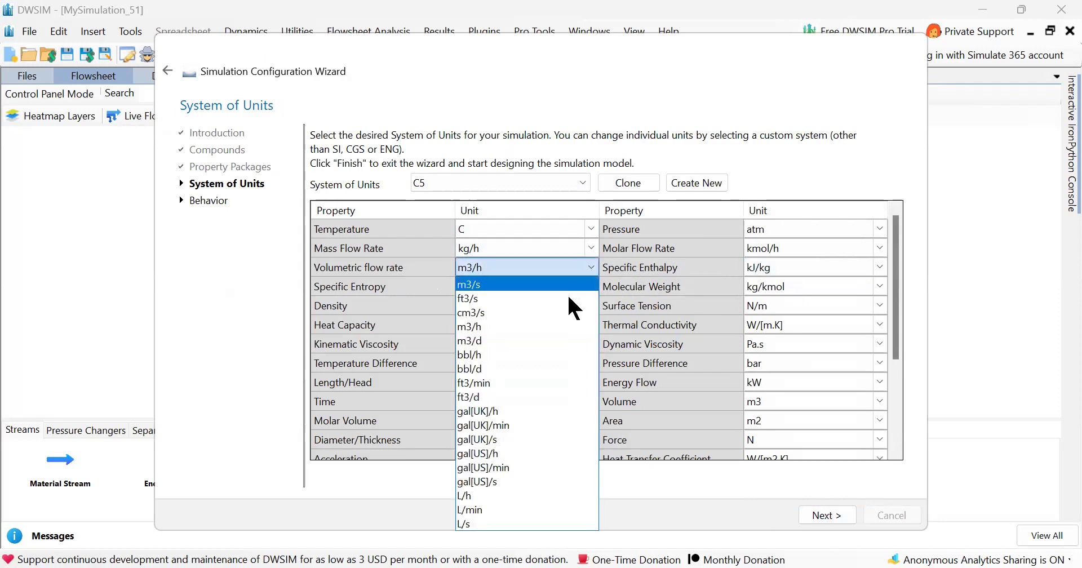
{"action": "left_click", "coordinate": [497, 495]}
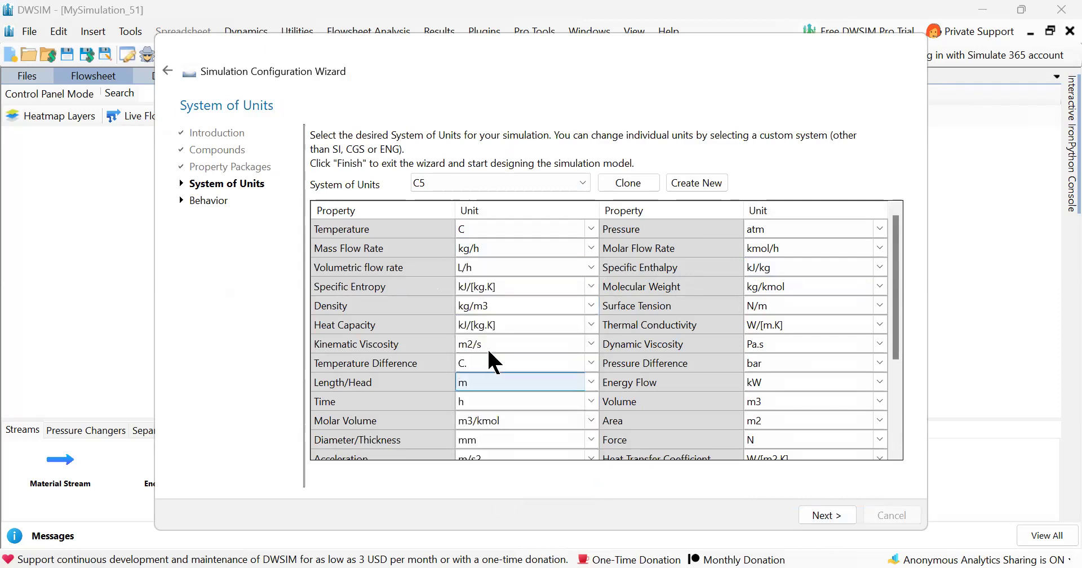
{"action": "scroll", "coordinate": [525, 351], "scroll_direction": "down", "scroll_amount": 3}
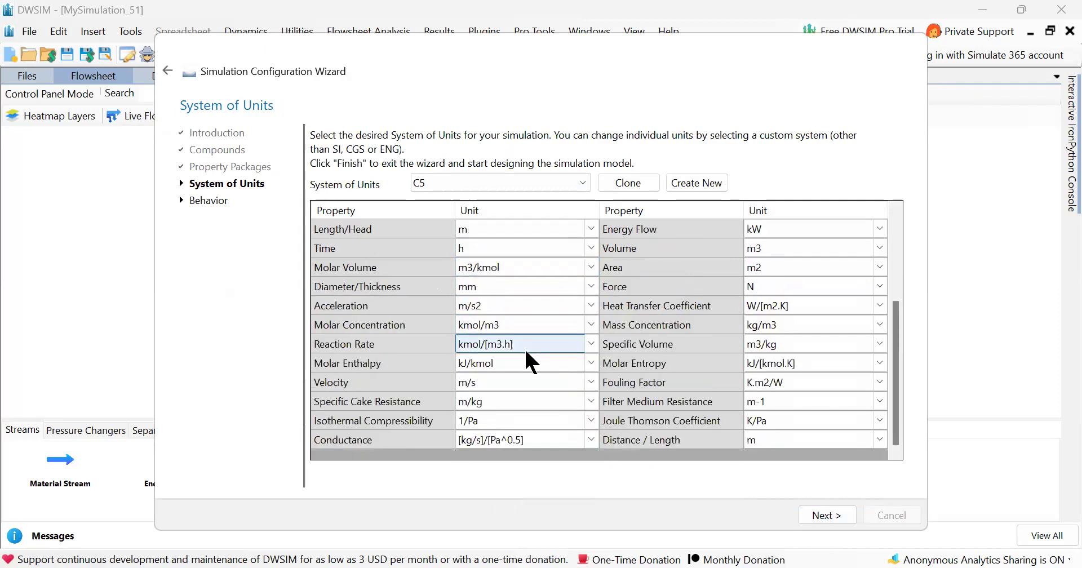
{"action": "left_click", "coordinate": [830, 516]}
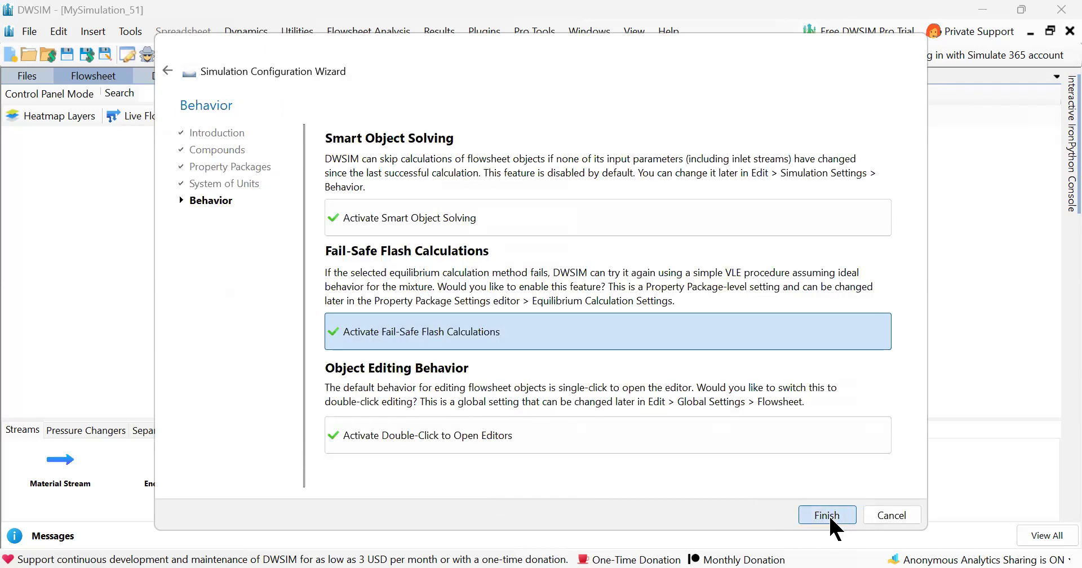
{"action": "left_click", "coordinate": [827, 515]}
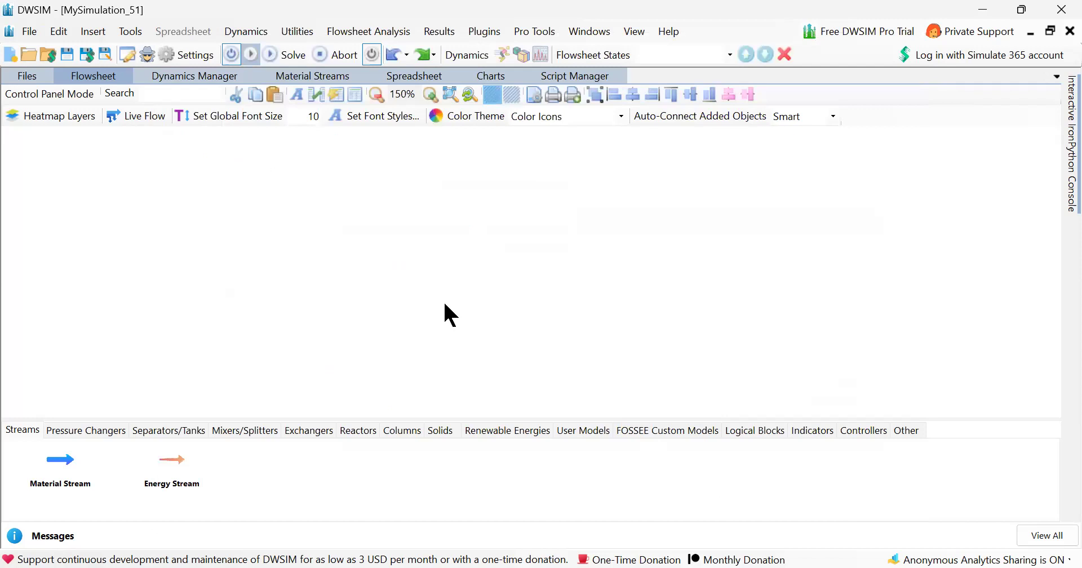
Place a Shortcut Column on the flowsheet and position its feed stream beside it.
{"action": "left_click", "coordinate": [403, 432]}
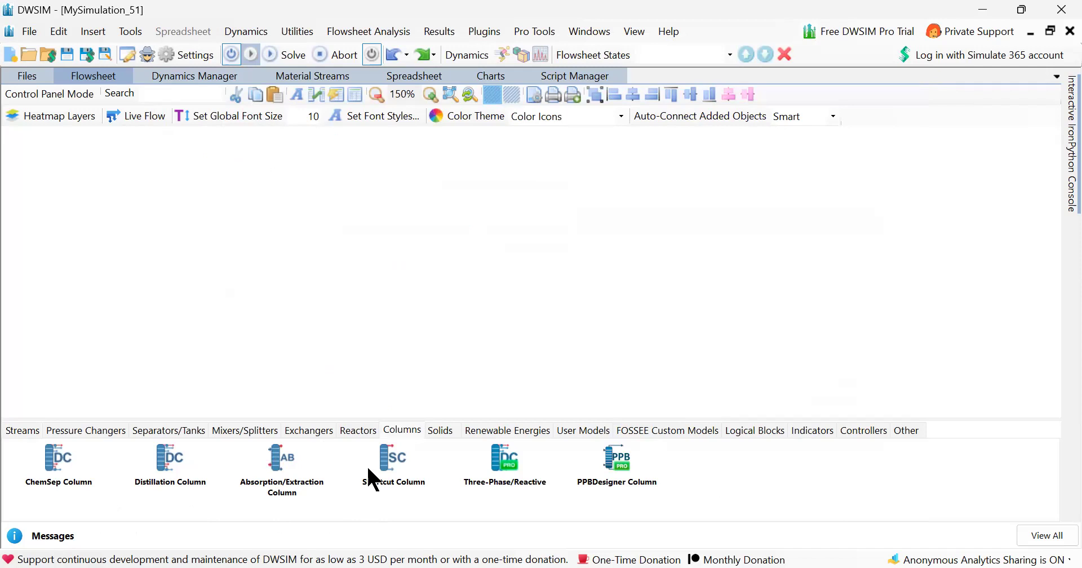
{"action": "left_click_drag", "start_coordinate": [383, 459], "coordinate": [465, 229]}
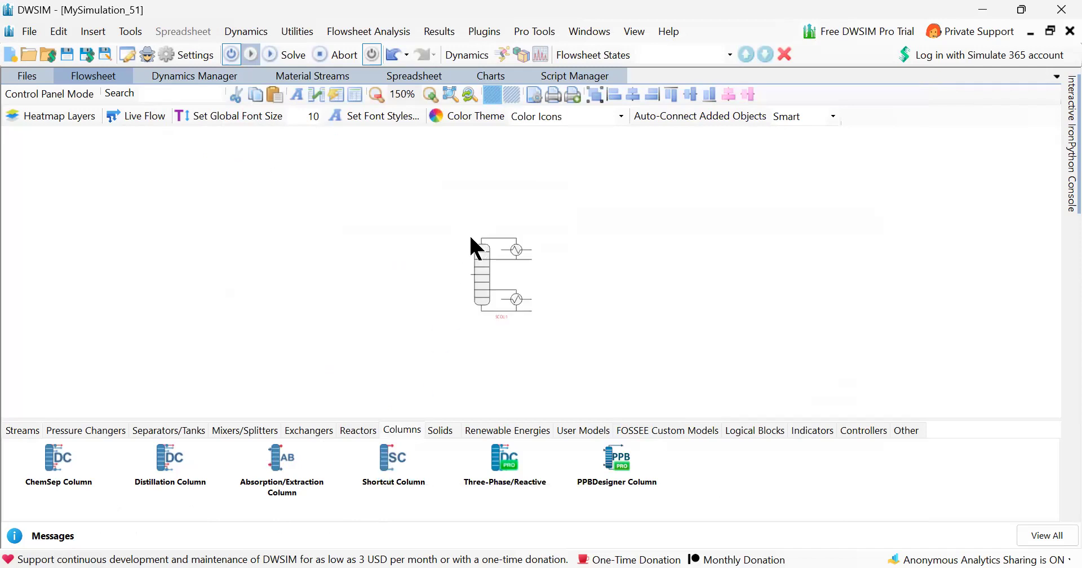
{"action": "left_click_drag", "start_coordinate": [448, 242], "coordinate": [429, 269]}
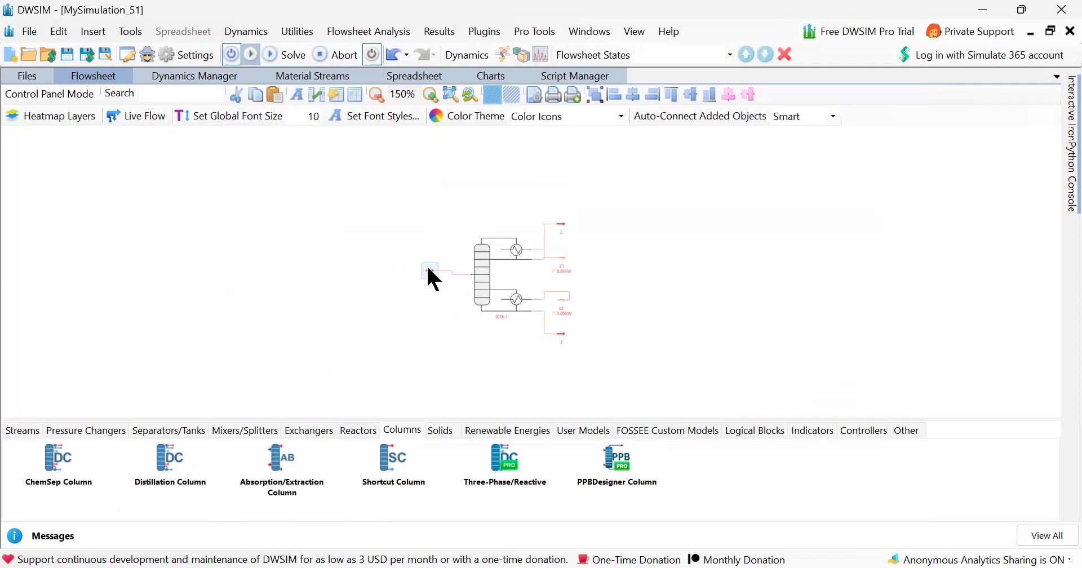
Set the feed stream's volumetric flow to 500 L/h.
{"action": "double_click", "coordinate": [429, 270]}
{"action": "left_click", "coordinate": [197, 338]}
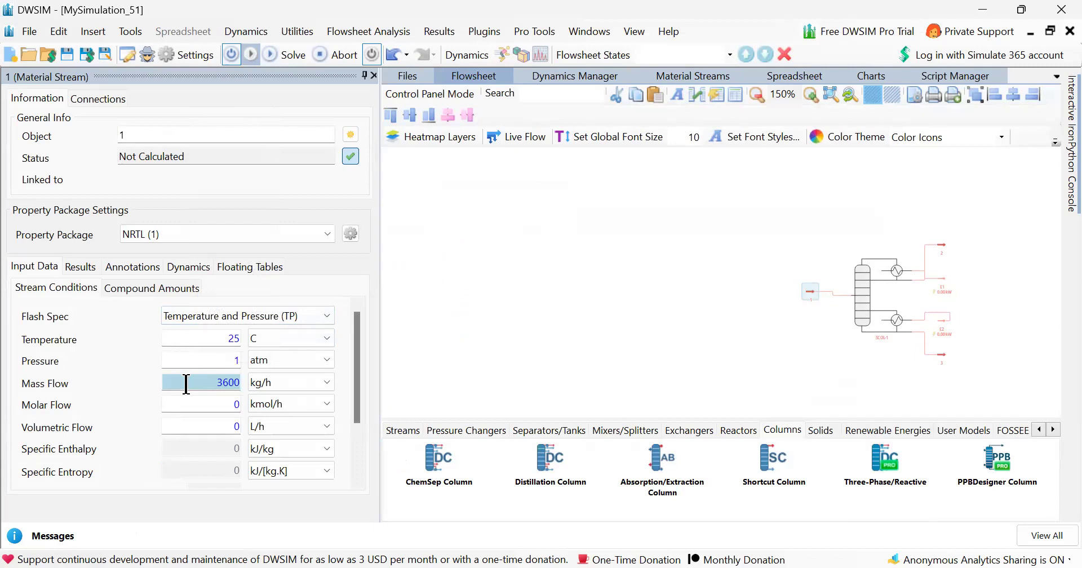
{"action": "left_click", "coordinate": [216, 426]}
{"action": "key", "text": "BackSpace"}
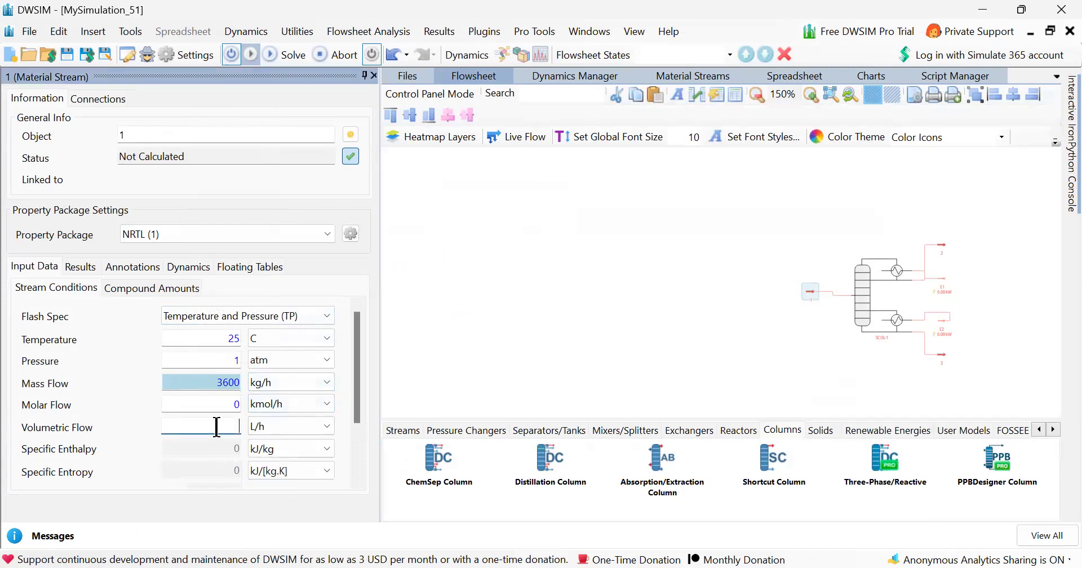
{"action": "type", "text": "500"}
{"action": "key", "text": "Return"}
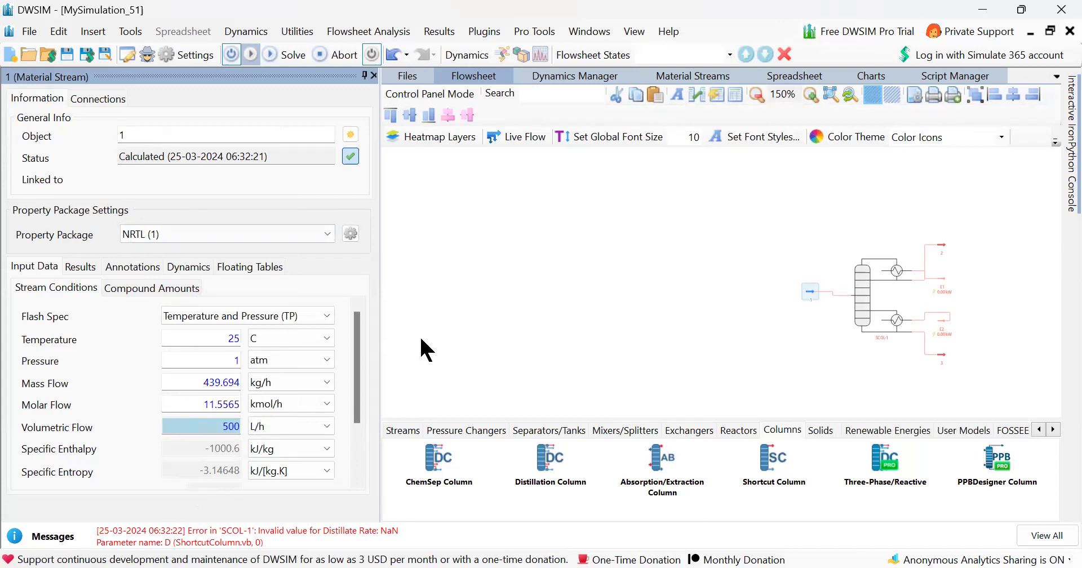
Open the shortcut column and set Acetone as the light key and Water as the heavy key compound.
{"action": "left_click", "coordinate": [860, 299]}
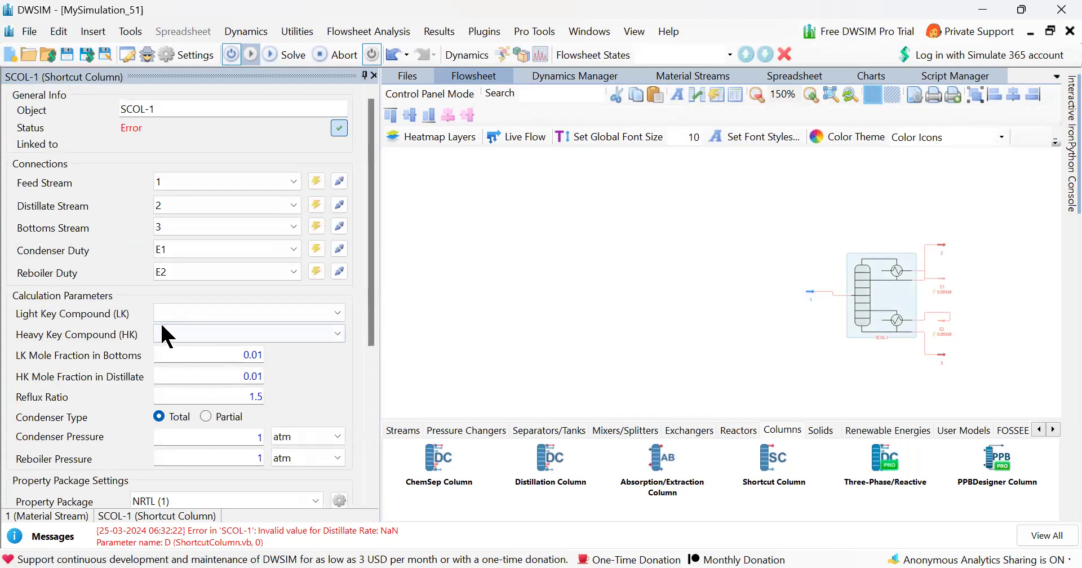
{"action": "left_click", "coordinate": [188, 315]}
{"action": "left_click", "coordinate": [188, 330]}
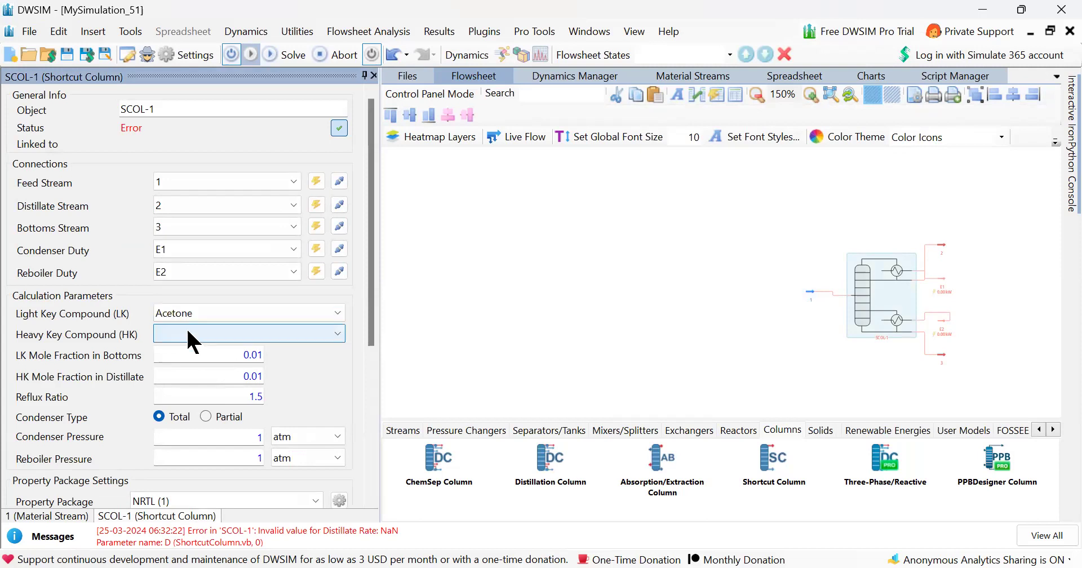
{"action": "left_click", "coordinate": [192, 338]}
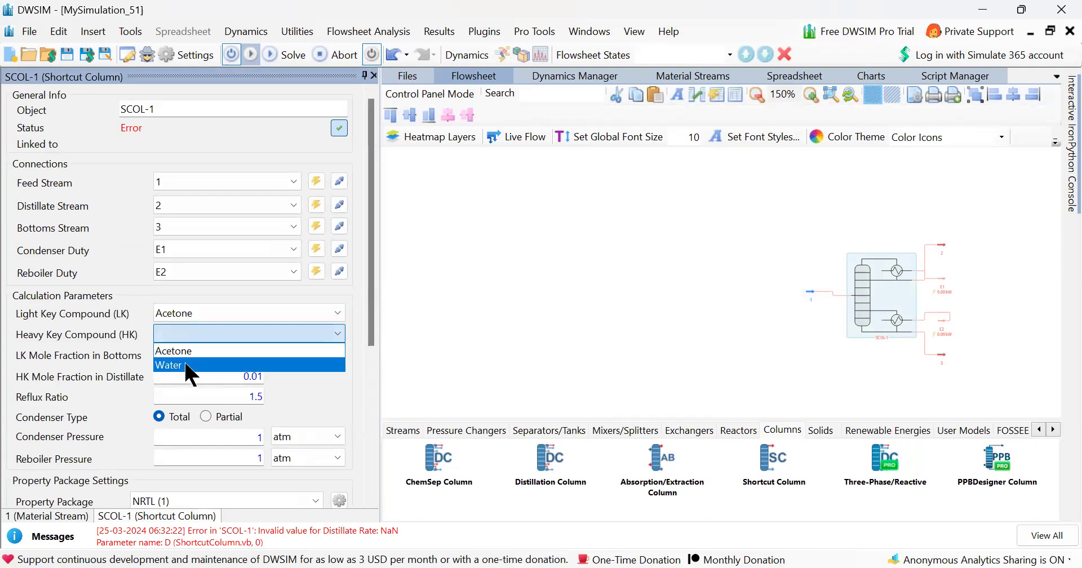
{"action": "left_click", "coordinate": [186, 365]}
Set the shortcut column's reflux ratio to 3.
{"action": "left_click", "coordinate": [221, 394]}
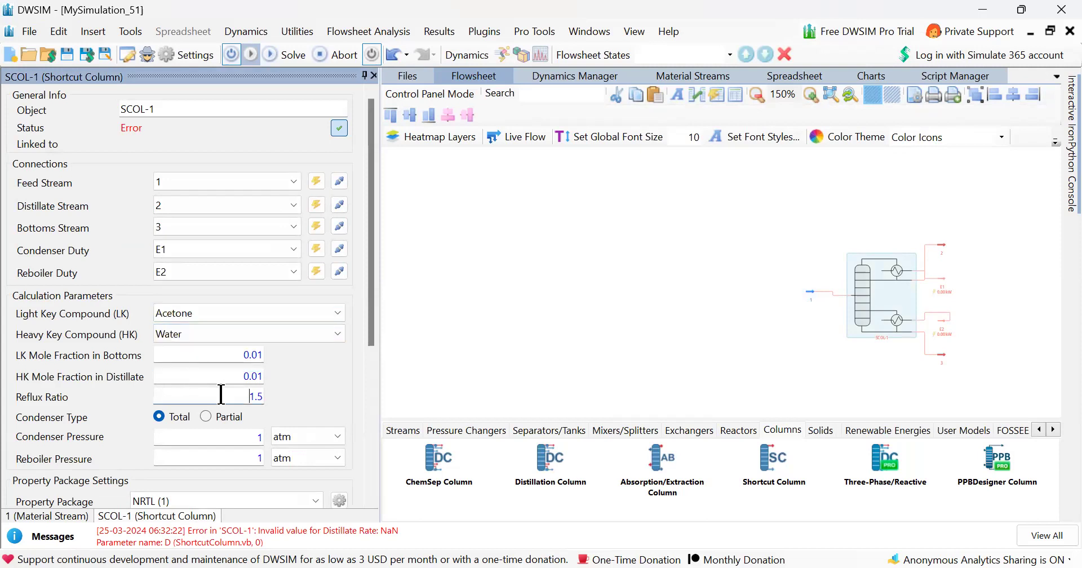
{"action": "key", "text": "BackSpace"}
{"action": "key", "text": "BackSpace"}
{"action": "key", "text": "BackSpace"}
{"action": "type", "text": "3"}
{"action": "key", "text": "Return"}
Close the editor panels and reopen the shortcut column's properties to review them.
{"action": "scroll", "coordinate": [310, 403], "scroll_direction": "down", "scroll_amount": 1}
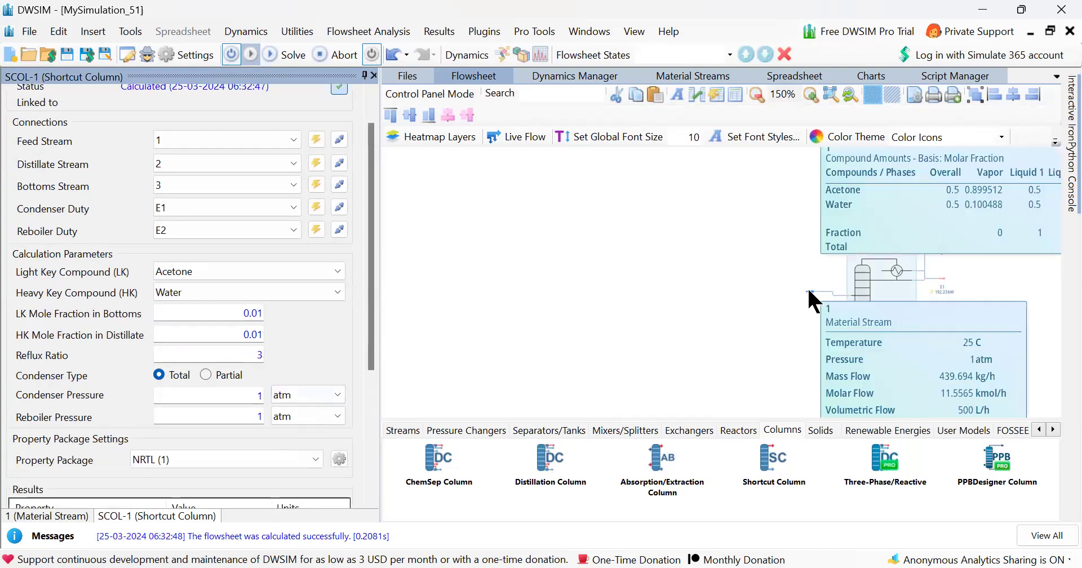
{"action": "left_click", "coordinate": [373, 75]}
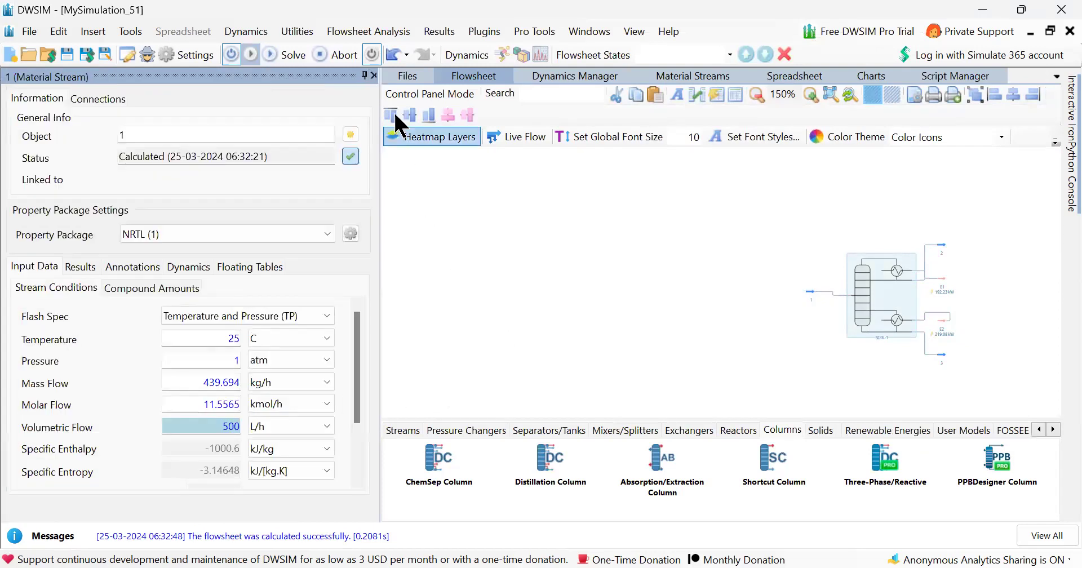
{"action": "left_click", "coordinate": [373, 75]}
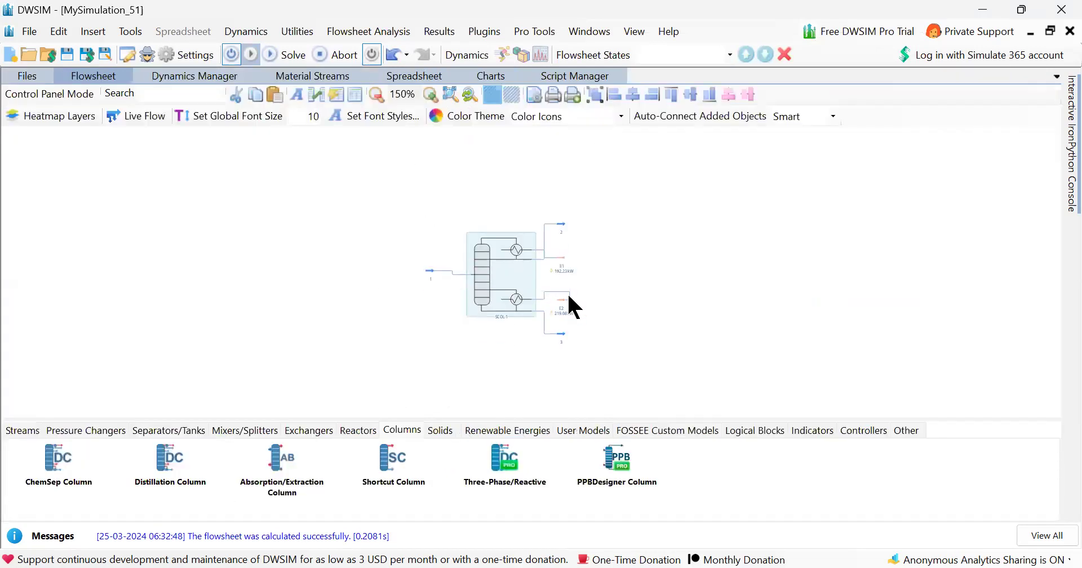
{"action": "left_click", "coordinate": [484, 266]}
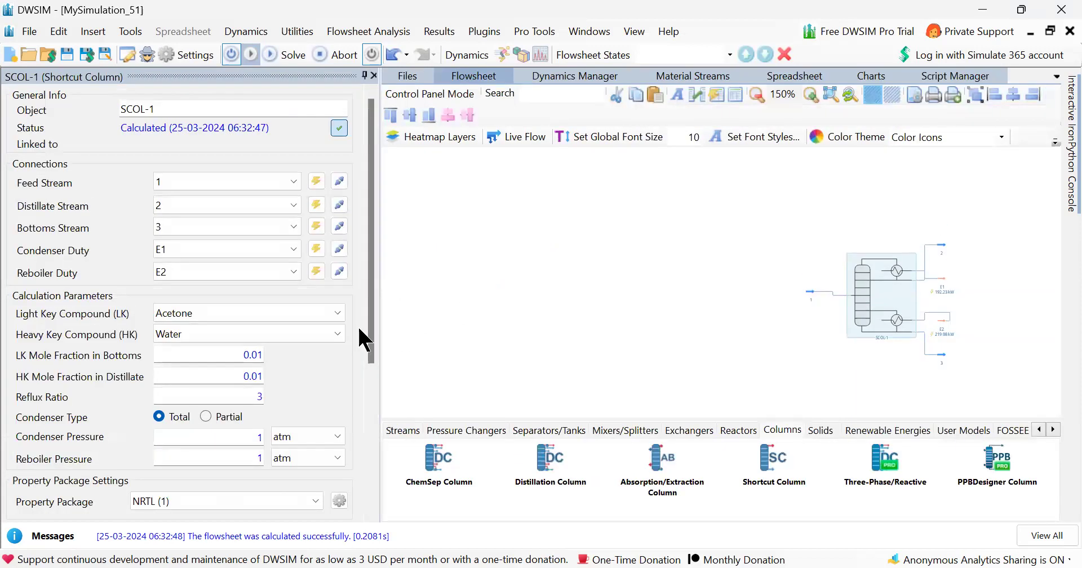
Review the shortcut column's calculated results, including minimum reflux, number of stages, feed stage and duties.
{"action": "scroll", "coordinate": [314, 350], "scroll_direction": "down", "scroll_amount": 2}
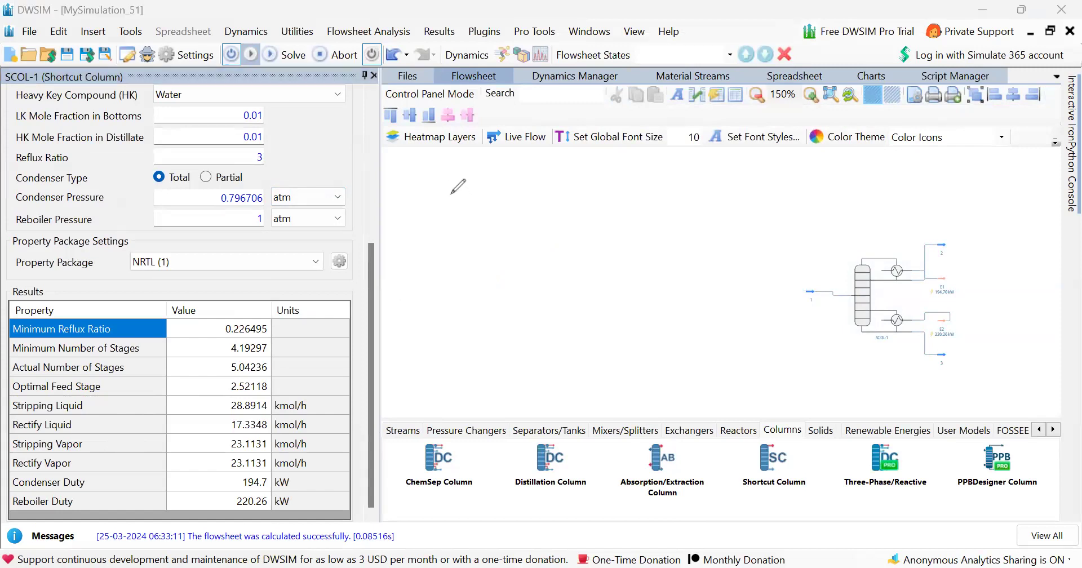
{"action": "mouse_move", "coordinate": [448, 208]}
{"action": "left_mouse_down"}
{"action": "mouse_move", "coordinate": [629, 197]}
{"action": "mouse_move", "coordinate": [623, 176]}
{"action": "left_mouse_up"}
{"action": "left_click_drag", "start_coordinate": [472, 227], "coordinate": [613, 209]}
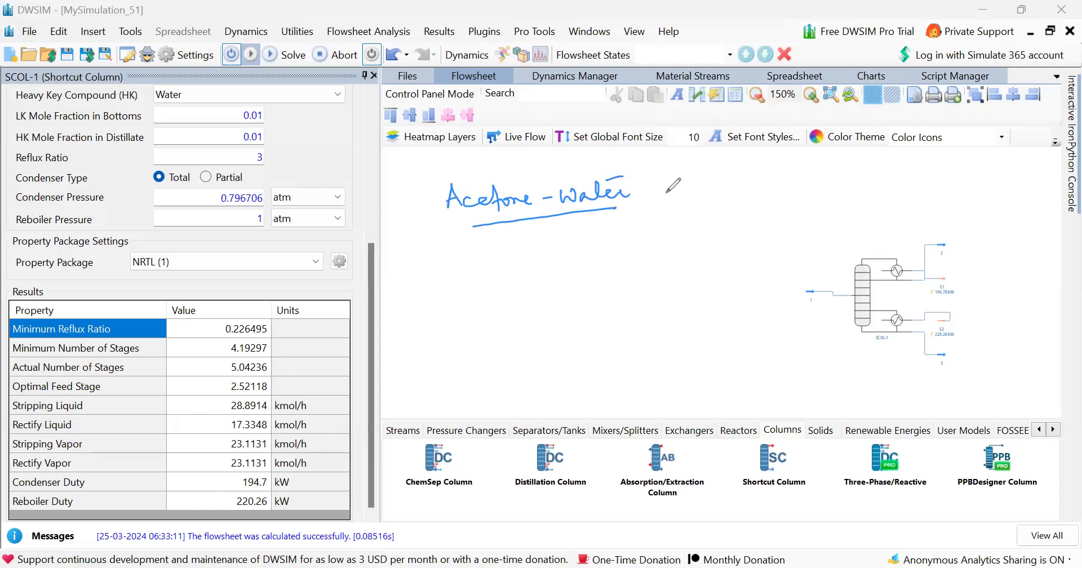
{"action": "mouse_move", "coordinate": [462, 249]}
{"action": "left_mouse_down"}
{"action": "mouse_move", "coordinate": [522, 240]}
{"action": "mouse_move", "coordinate": [545, 254]}
{"action": "left_mouse_up"}
{"action": "left_click_drag", "start_coordinate": [452, 280], "coordinate": [544, 263]}
{"action": "mouse_move", "coordinate": [440, 303]}
{"action": "left_mouse_down"}
{"action": "mouse_move", "coordinate": [436, 317]}
{"action": "mouse_move", "coordinate": [459, 297]}
{"action": "mouse_move", "coordinate": [556, 301]}
{"action": "left_mouse_up"}
{"action": "left_click_drag", "start_coordinate": [435, 344], "coordinate": [581, 304]}
{"action": "mouse_move", "coordinate": [613, 269]}
{"action": "left_mouse_down"}
{"action": "mouse_move", "coordinate": [625, 268]}
{"action": "mouse_move", "coordinate": [617, 287]}
{"action": "mouse_move", "coordinate": [637, 293]}
{"action": "mouse_move", "coordinate": [672, 268]}
{"action": "left_mouse_up"}
{"action": "mouse_move", "coordinate": [664, 277]}
{"action": "left_mouse_down"}
{"action": "mouse_move", "coordinate": [689, 257]}
{"action": "mouse_move", "coordinate": [721, 266]}
{"action": "mouse_move", "coordinate": [735, 245]}
{"action": "left_mouse_up"}
{"action": "left_click", "coordinate": [709, 260]}
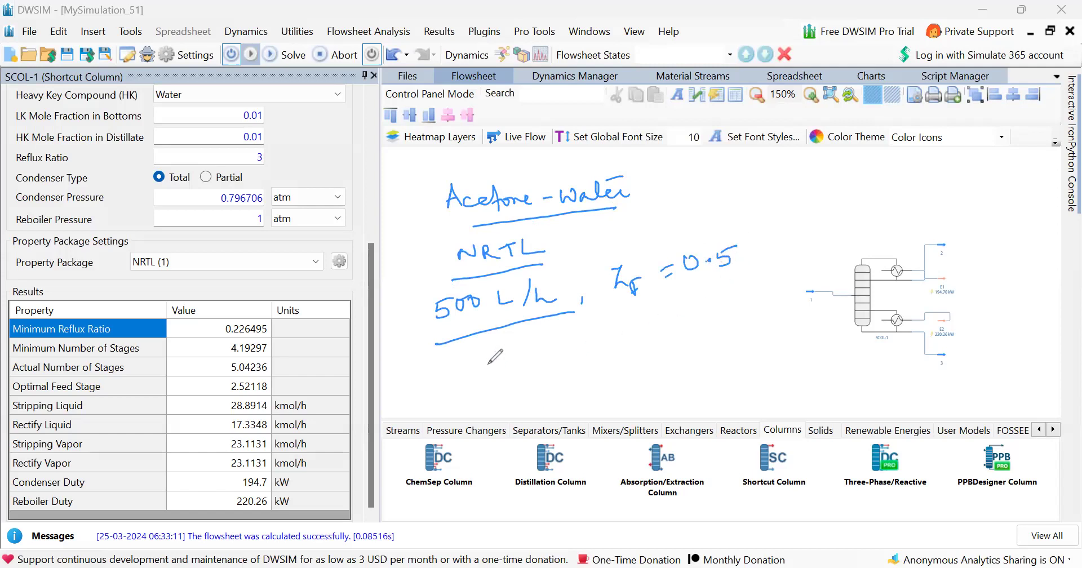
{"action": "mouse_move", "coordinate": [472, 370]}
{"action": "left_mouse_down"}
{"action": "mouse_move", "coordinate": [498, 349]}
{"action": "mouse_move", "coordinate": [522, 354]}
{"action": "left_mouse_up"}
{"action": "mouse_move", "coordinate": [513, 357]}
{"action": "left_mouse_down"}
{"action": "mouse_move", "coordinate": [514, 371]}
{"action": "mouse_move", "coordinate": [552, 340]}
{"action": "left_mouse_up"}
{"action": "left_click_drag", "start_coordinate": [544, 349], "coordinate": [555, 346]}
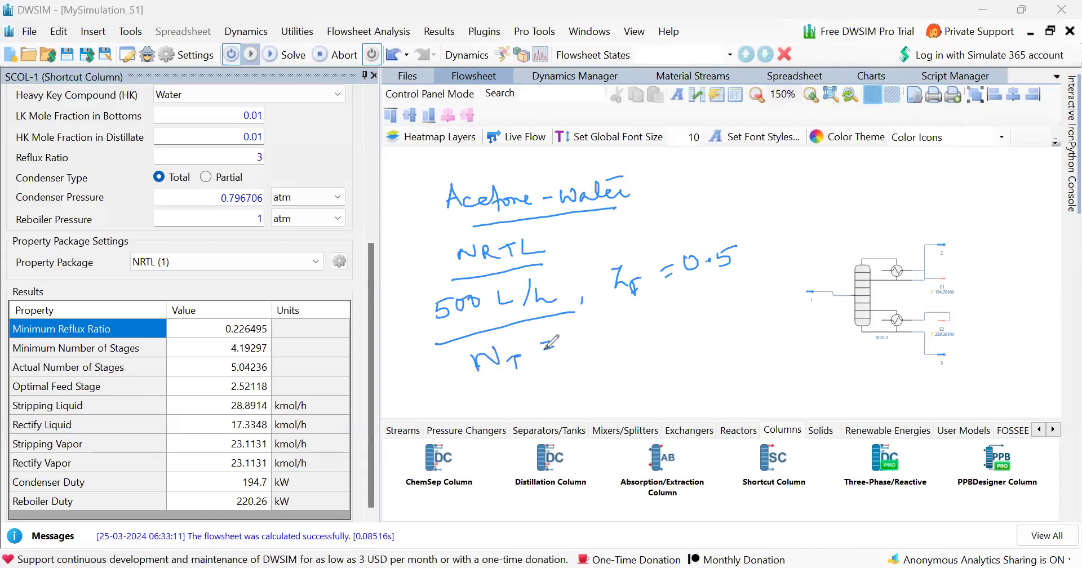
{"action": "left_click", "coordinate": [606, 334]}
{"action": "left_click_drag", "start_coordinate": [625, 325], "coordinate": [657, 327]}
{"action": "mouse_move", "coordinate": [651, 319]}
{"action": "left_mouse_down"}
{"action": "mouse_move", "coordinate": [654, 336]}
{"action": "mouse_move", "coordinate": [705, 303]}
{"action": "left_mouse_up"}
{"action": "left_click_drag", "start_coordinate": [681, 312], "coordinate": [733, 300]}
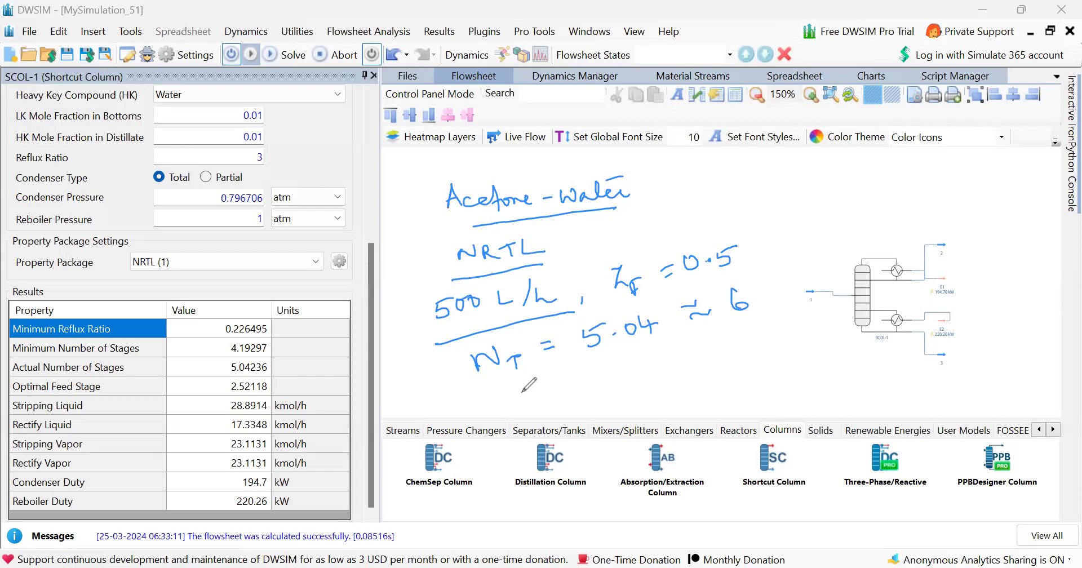
{"action": "left_click_drag", "start_coordinate": [524, 388], "coordinate": [542, 383]}
{"action": "left_click_drag", "start_coordinate": [549, 391], "coordinate": [549, 396]}
{"action": "mouse_move", "coordinate": [557, 389]}
{"action": "left_mouse_down"}
{"action": "mouse_move", "coordinate": [570, 387]}
{"action": "mouse_move", "coordinate": [565, 400]}
{"action": "left_mouse_up"}
{"action": "left_click_drag", "start_coordinate": [584, 381], "coordinate": [594, 384]}
{"action": "mouse_move", "coordinate": [654, 361]}
{"action": "left_mouse_down"}
{"action": "mouse_move", "coordinate": [683, 355]}
{"action": "mouse_move", "coordinate": [673, 365]}
{"action": "mouse_move", "coordinate": [685, 363]}
{"action": "left_mouse_up"}
{"action": "left_click_drag", "start_coordinate": [707, 345], "coordinate": [701, 365]}
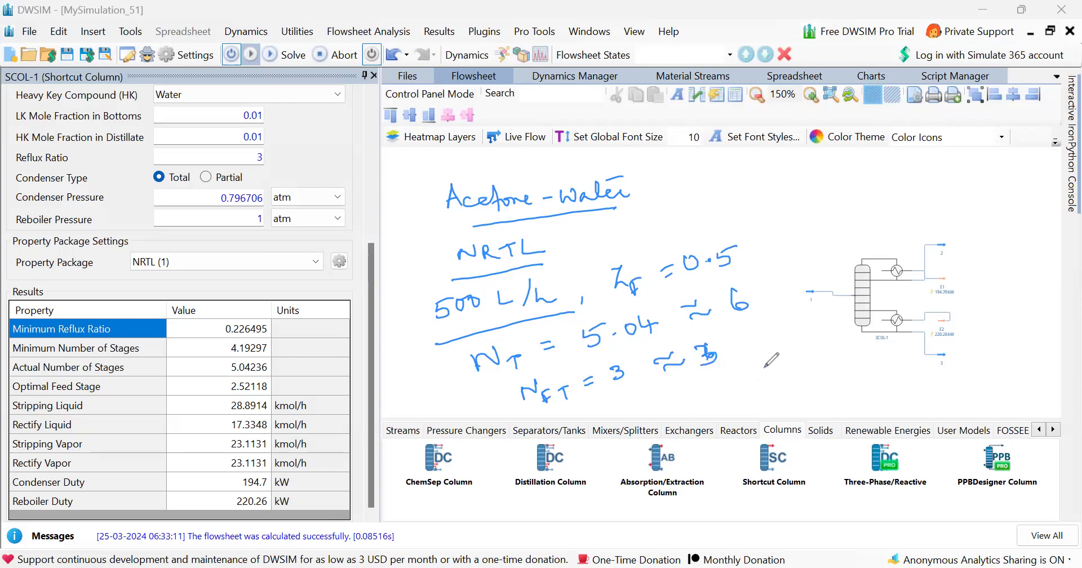
{"action": "mouse_move", "coordinate": [900, 241]}
{"action": "left_mouse_down"}
{"action": "mouse_move", "coordinate": [905, 249]}
{"action": "mouse_move", "coordinate": [889, 222]}
{"action": "left_mouse_up"}
{"action": "mouse_move", "coordinate": [885, 198]}
{"action": "left_mouse_down"}
{"action": "mouse_move", "coordinate": [870, 211]}
{"action": "mouse_move", "coordinate": [865, 198]}
{"action": "mouse_move", "coordinate": [889, 214]}
{"action": "mouse_move", "coordinate": [905, 201]}
{"action": "left_mouse_up"}
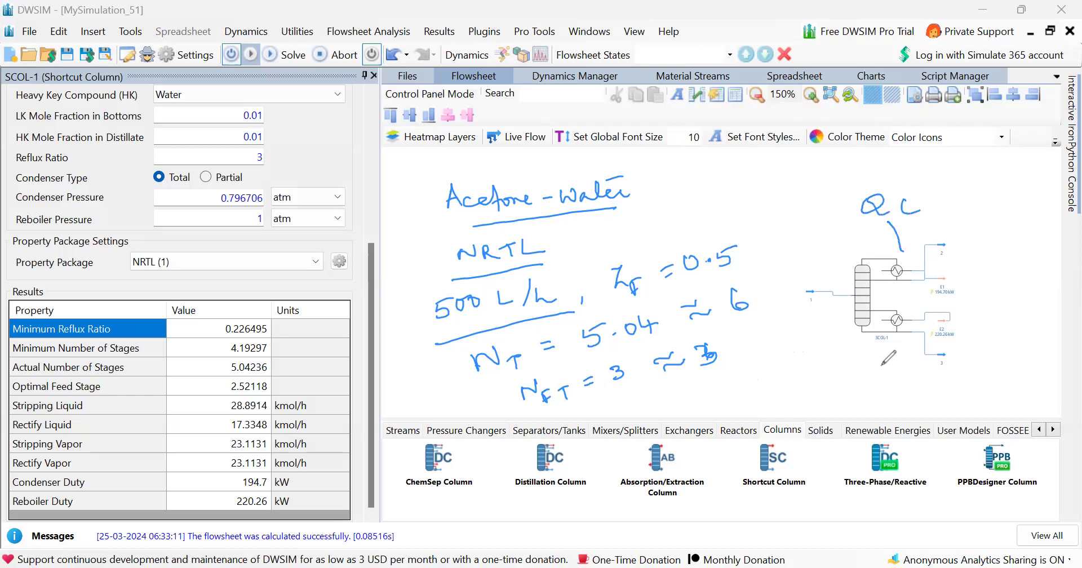
{"action": "mouse_move", "coordinate": [890, 343]}
{"action": "left_mouse_down"}
{"action": "mouse_move", "coordinate": [829, 396]}
{"action": "mouse_move", "coordinate": [842, 399]}
{"action": "left_mouse_up"}
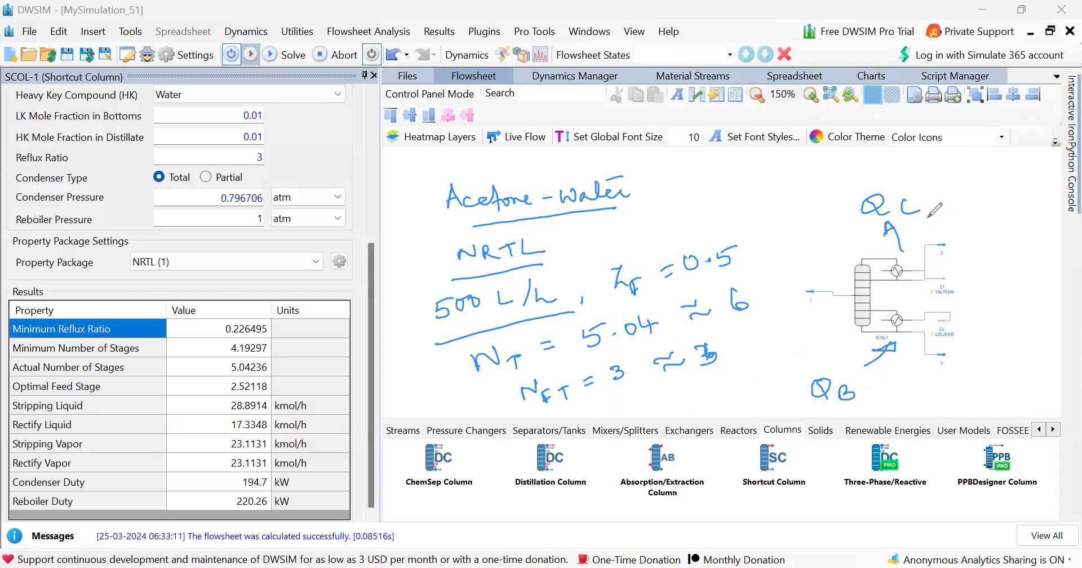
{"action": "left_click_drag", "start_coordinate": [885, 227], "coordinate": [905, 228]}
Open the shortcut column's properties and scroll through its connections and calculation parameters.
{"action": "left_click", "coordinate": [866, 297]}
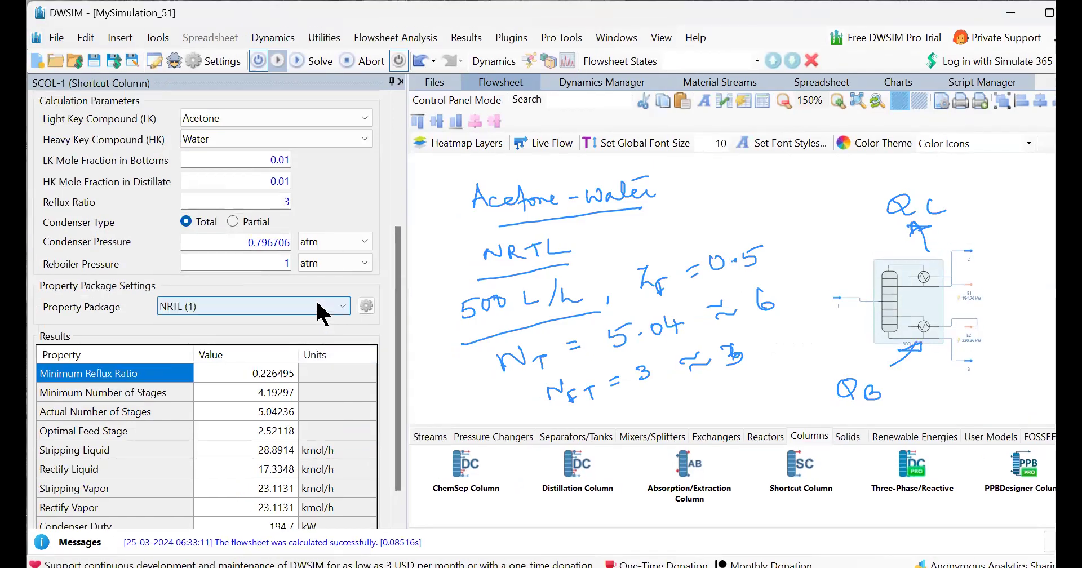
{"action": "left_click", "coordinate": [398, 106]}
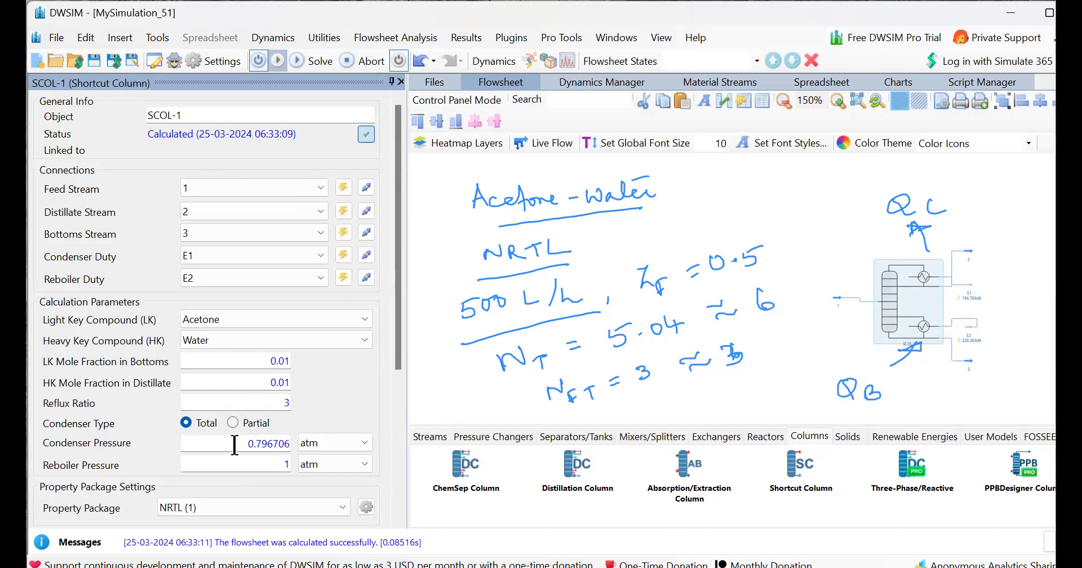
{"action": "left_click", "coordinate": [398, 522]}
{"action": "left_click", "coordinate": [398, 521]}
{"action": "left_click", "coordinate": [398, 521]}
{"action": "left_click", "coordinate": [398, 521]}
{"action": "left_click", "coordinate": [398, 521]}
{"action": "left_click", "coordinate": [397, 522]}
{"action": "left_click", "coordinate": [398, 521]}
{"action": "left_click", "coordinate": [398, 521]}
{"action": "left_click", "coordinate": [398, 521]}
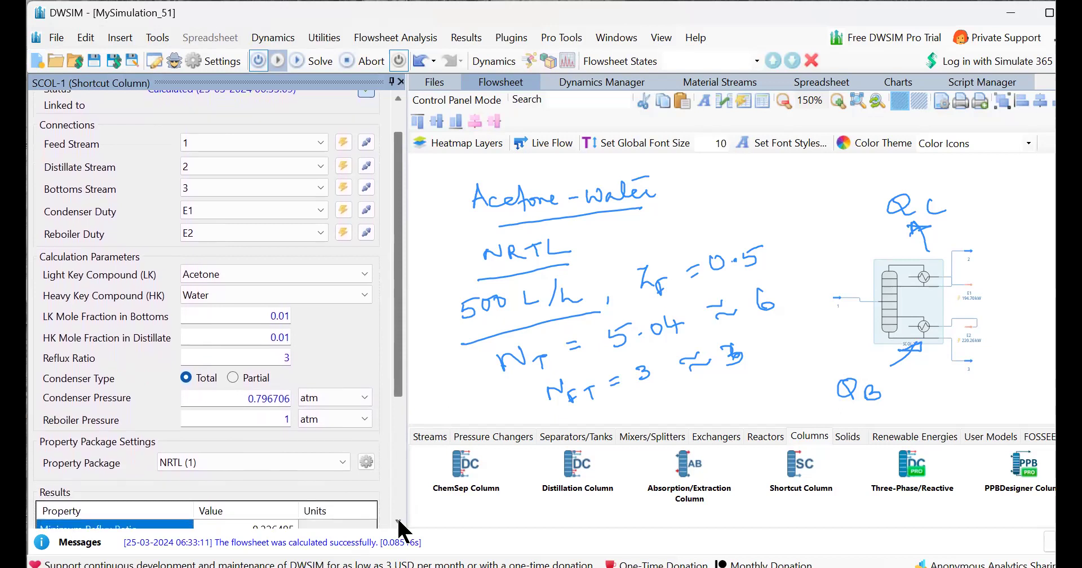
{"action": "left_click", "coordinate": [398, 521]}
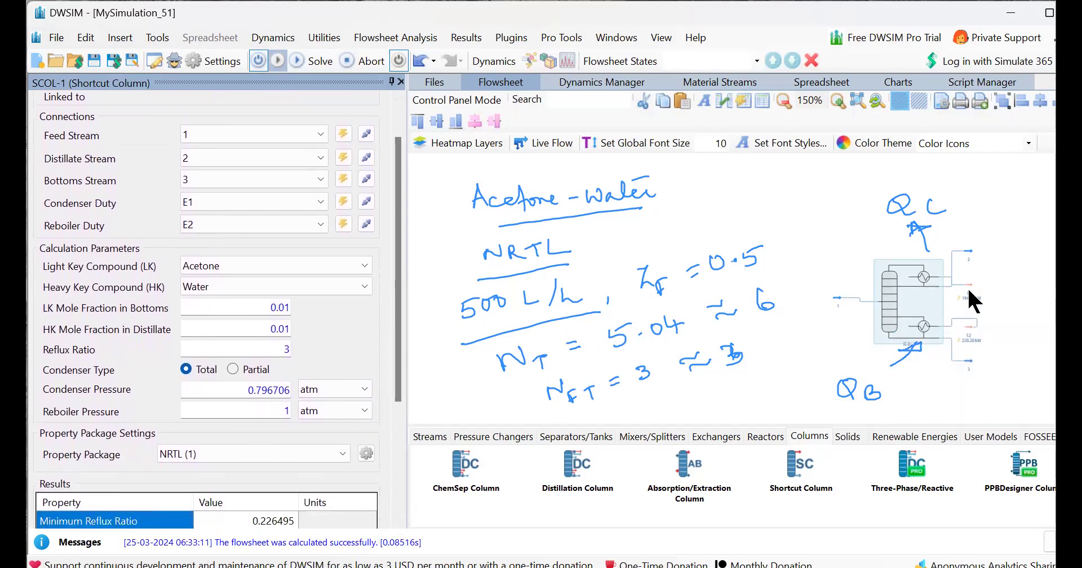
Inspect the distillate stream's conditions, compound amounts and results composition.
{"action": "left_click", "coordinate": [969, 253]}
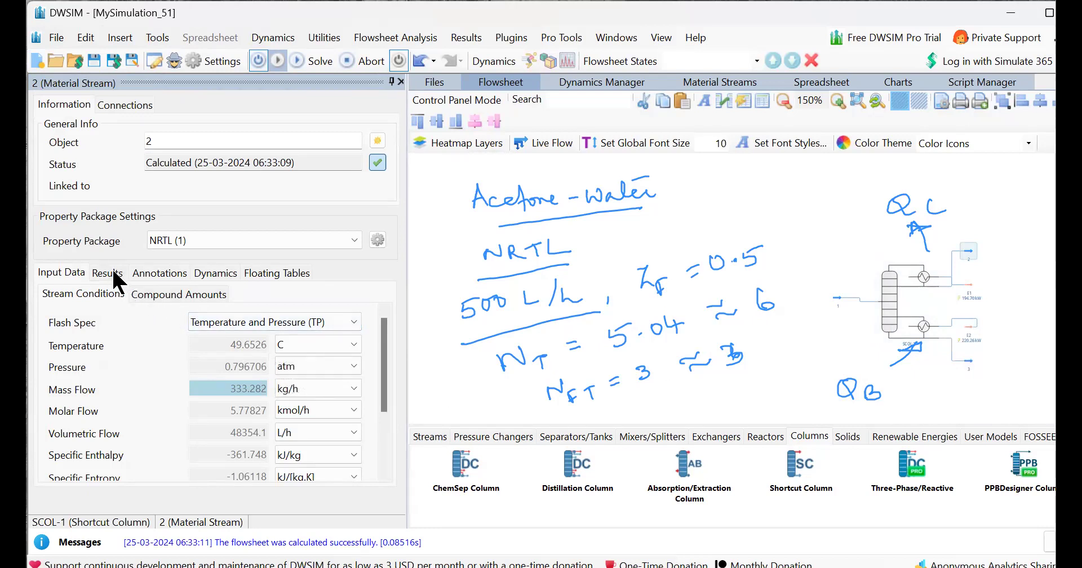
{"action": "mouse_move", "coordinate": [222, 344]}
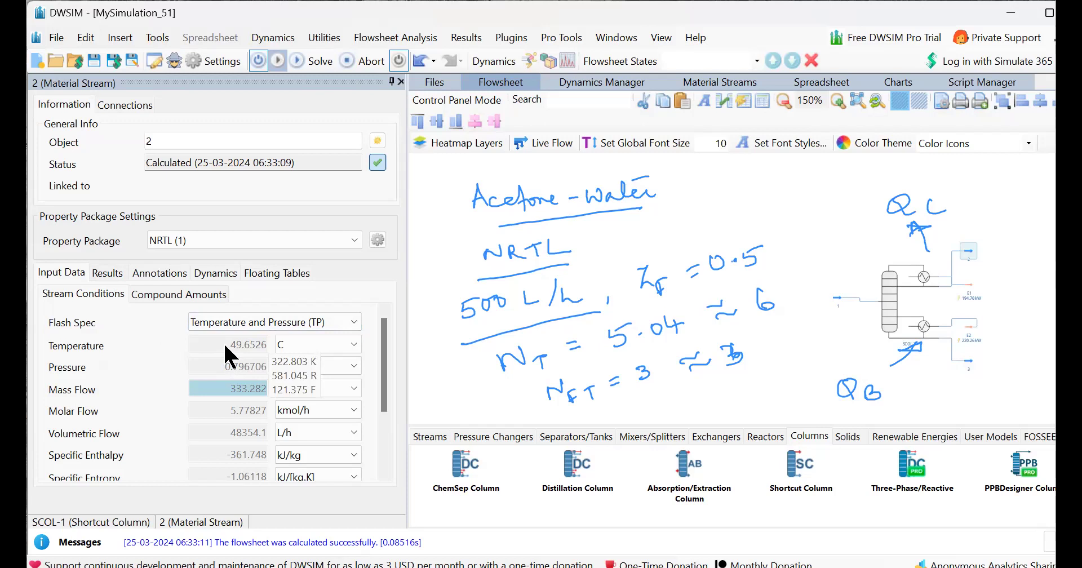
{"action": "left_click", "coordinate": [163, 293]}
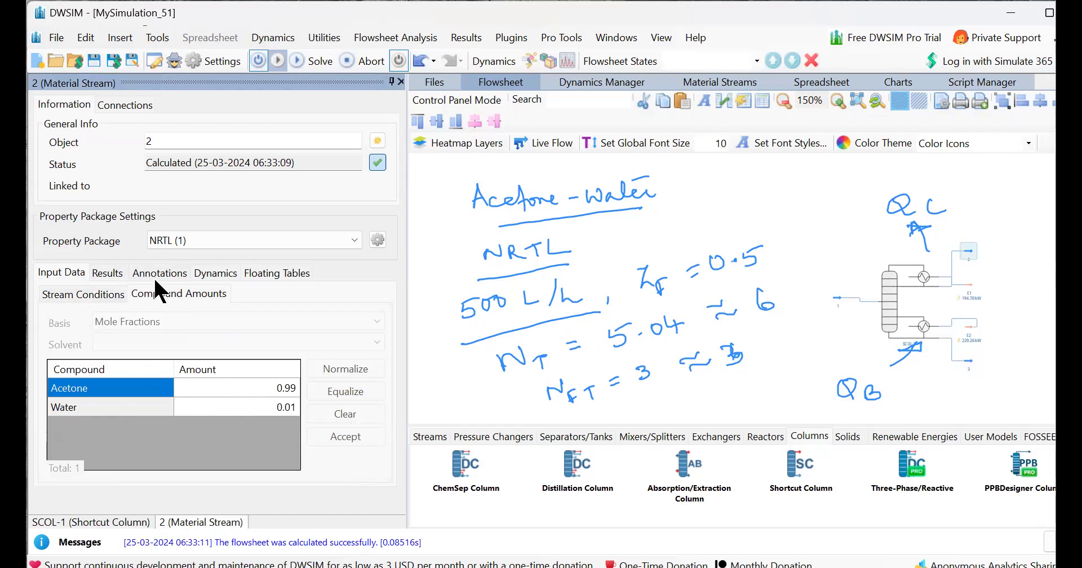
{"action": "left_click", "coordinate": [113, 274]}
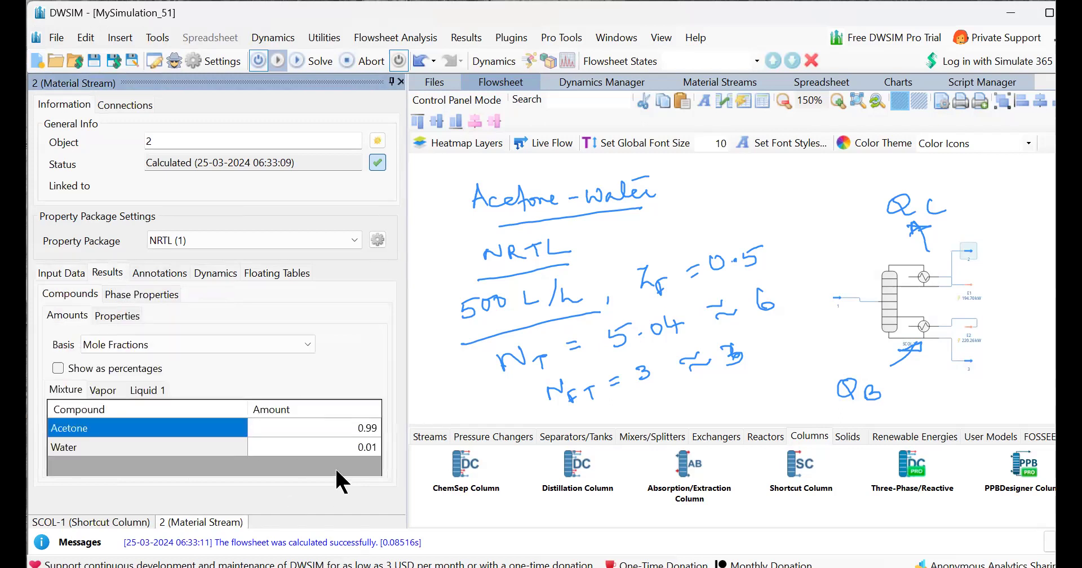
Open the feed stream and review its stream conditions and compound amounts.
{"action": "left_click", "coordinate": [834, 301]}
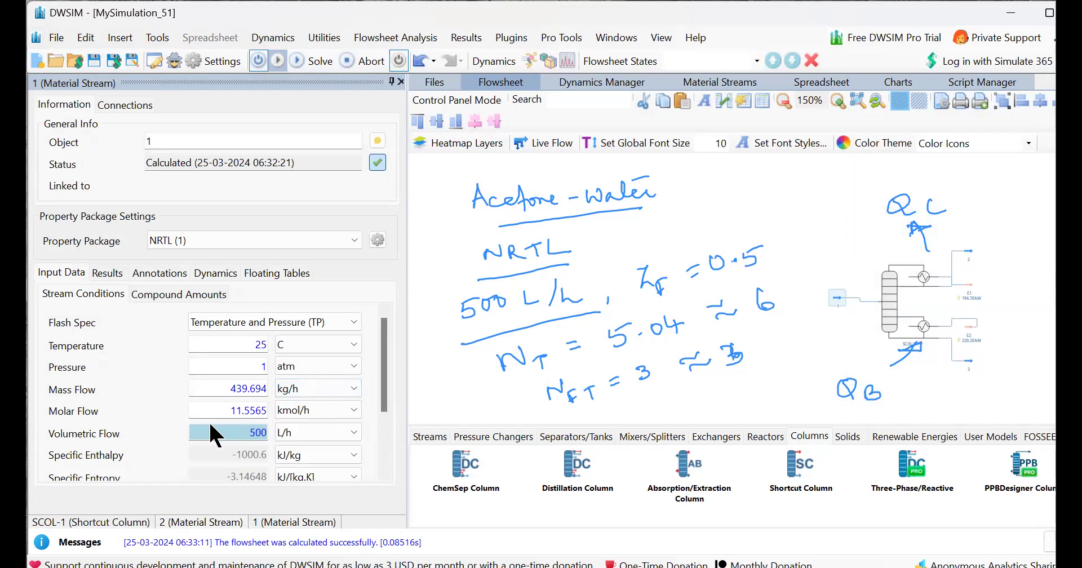
{"action": "mouse_move", "coordinate": [226, 433]}
{"action": "left_click", "coordinate": [384, 473]}
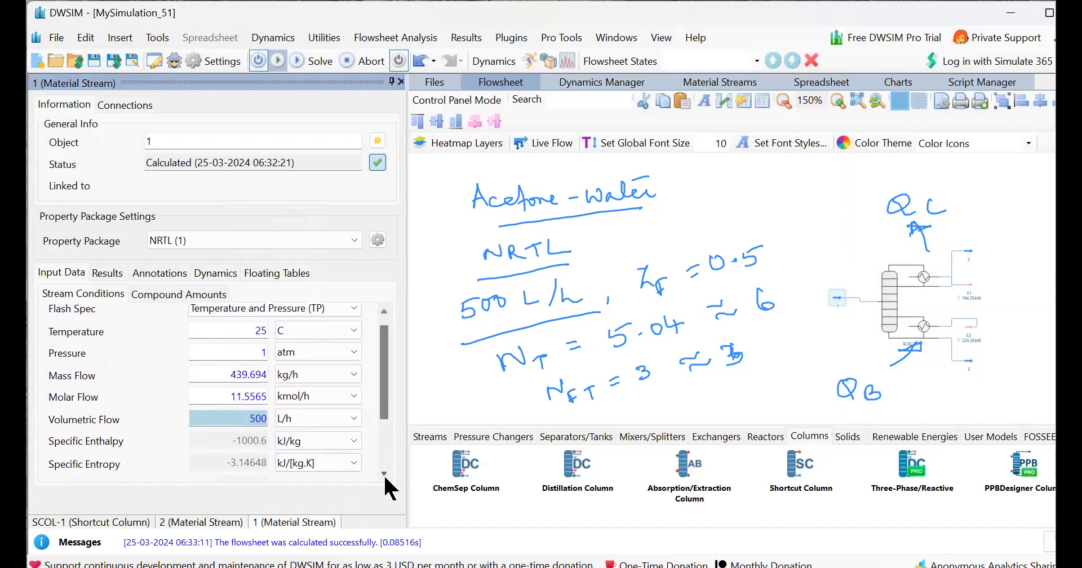
{"action": "left_click", "coordinate": [384, 475]}
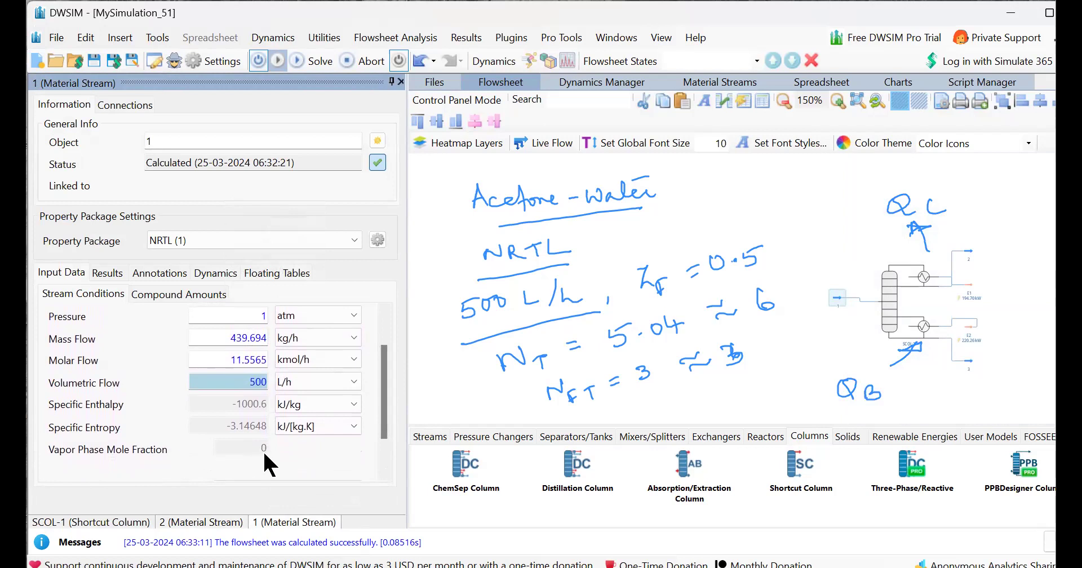
{"action": "left_click", "coordinate": [383, 461]}
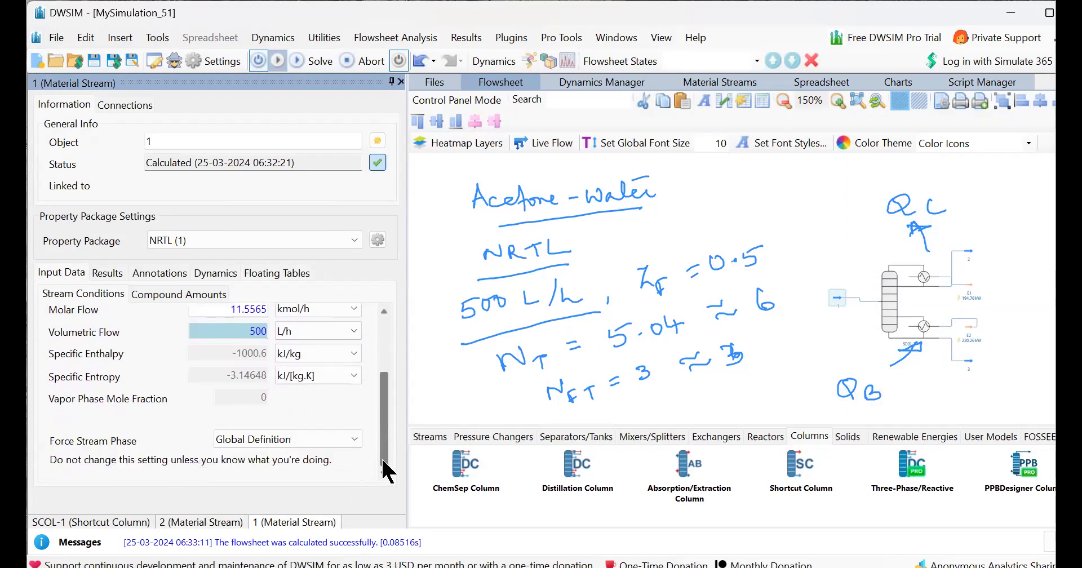
{"action": "left_click", "coordinate": [383, 314]}
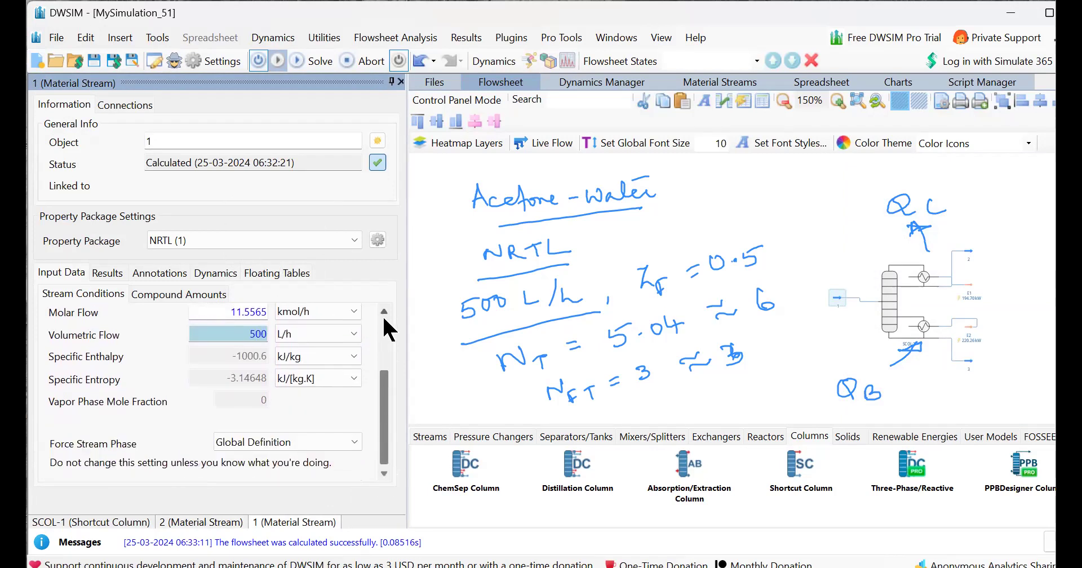
{"action": "left_click", "coordinate": [384, 319]}
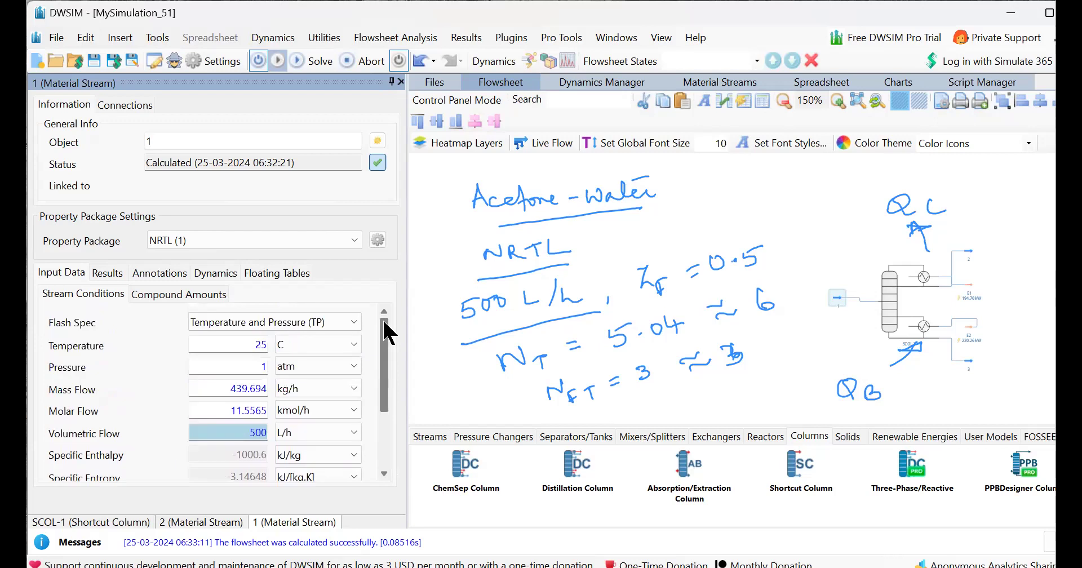
{"action": "left_click", "coordinate": [177, 296]}
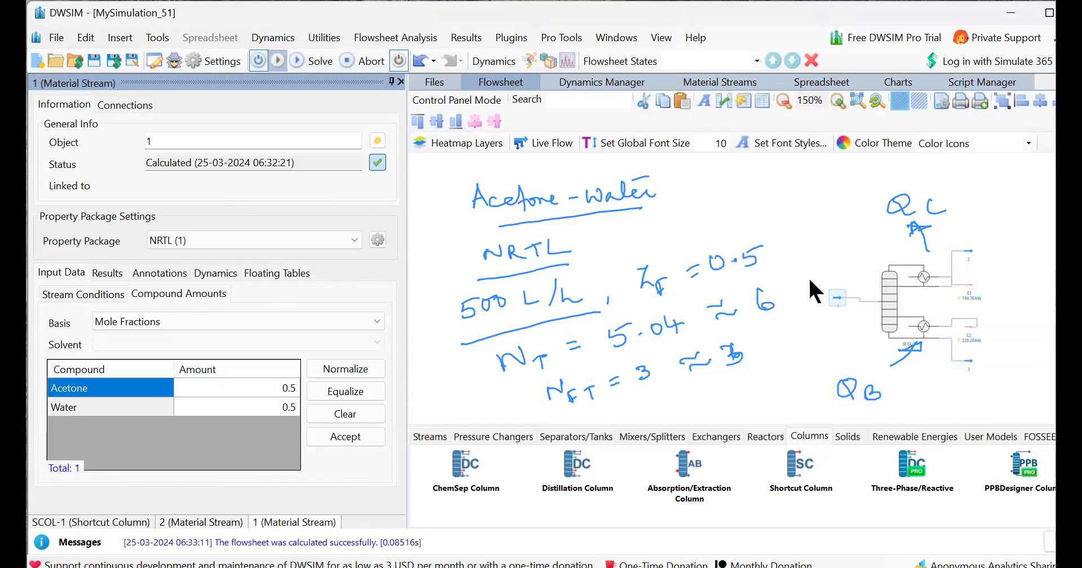
Try setting the feed's mole fractions to 0.55 acetone and 0.45 water, then solve the flowsheet.
{"action": "left_click", "coordinate": [261, 387]}
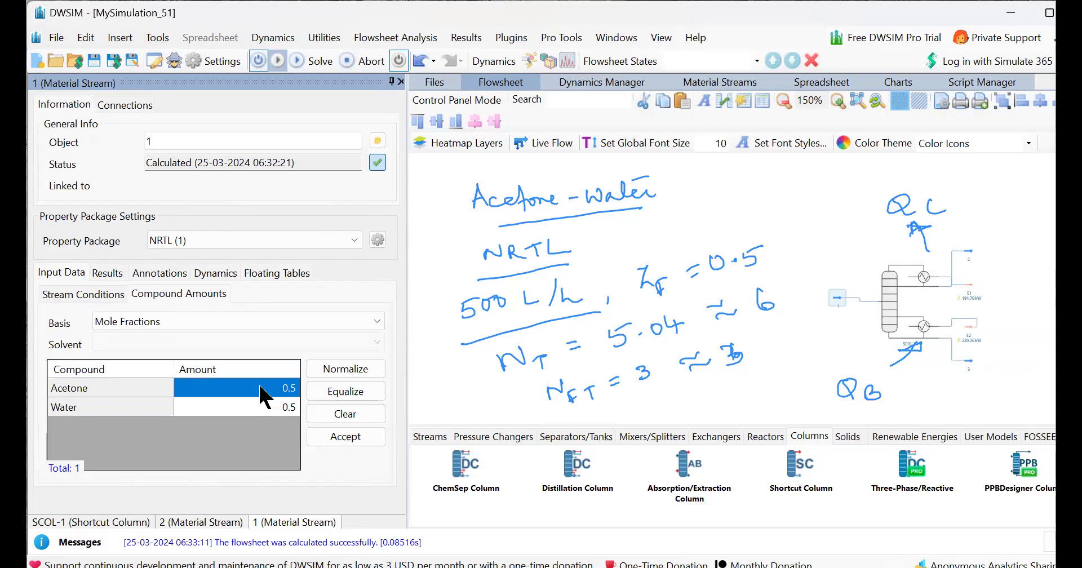
{"action": "type", "text": "0.55"}
{"action": "key", "text": "Return"}
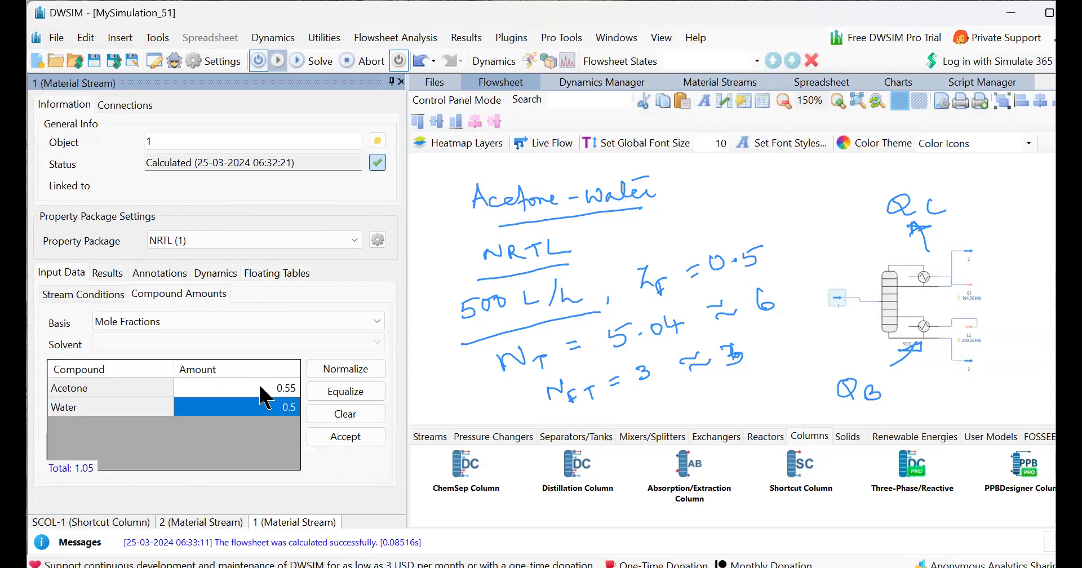
{"action": "type", "text": "0.45"}
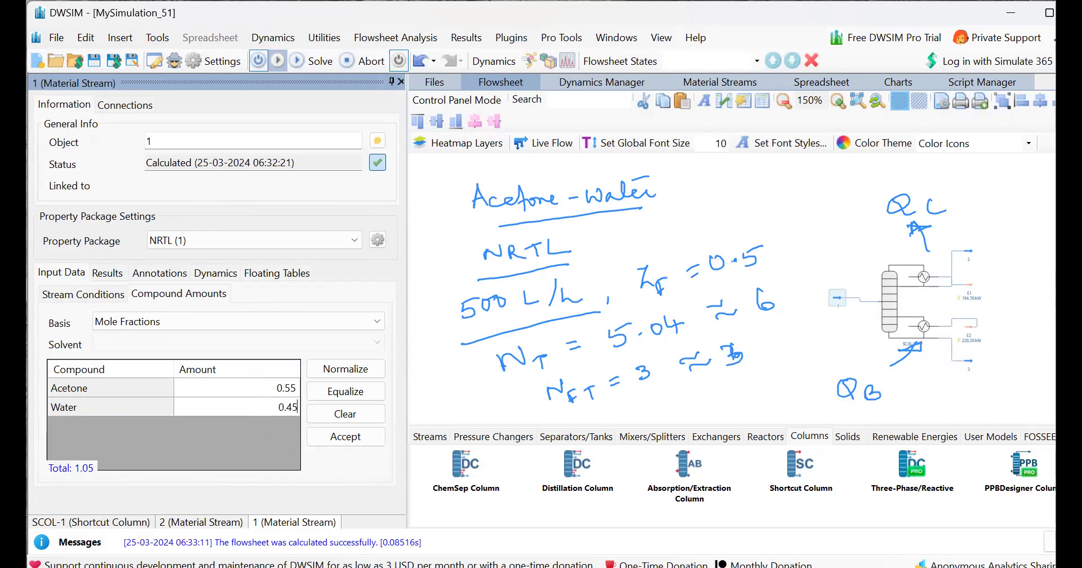
{"action": "key", "text": "Return"}
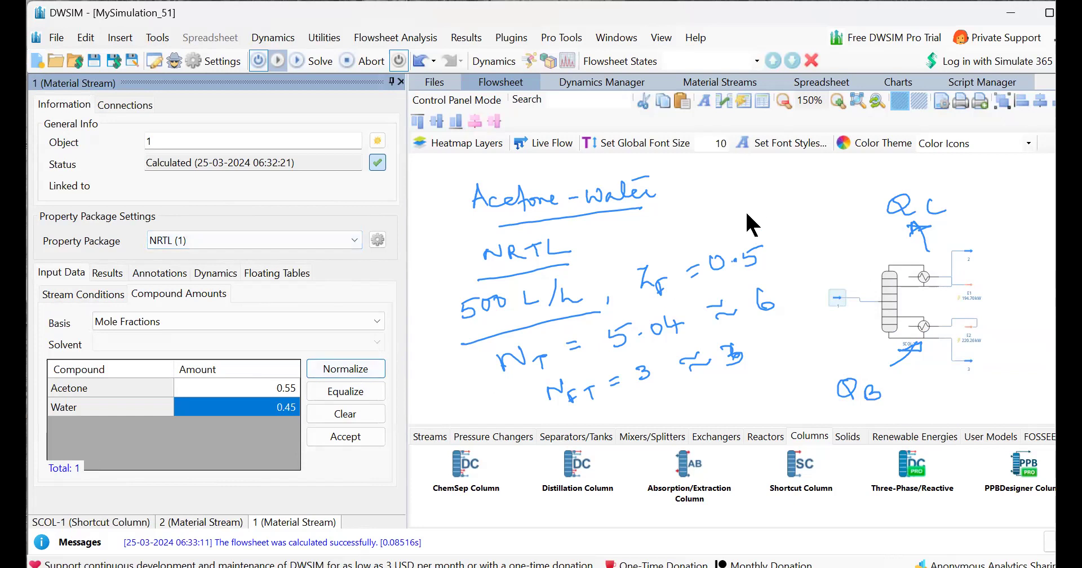
{"action": "left_click", "coordinate": [315, 59]}
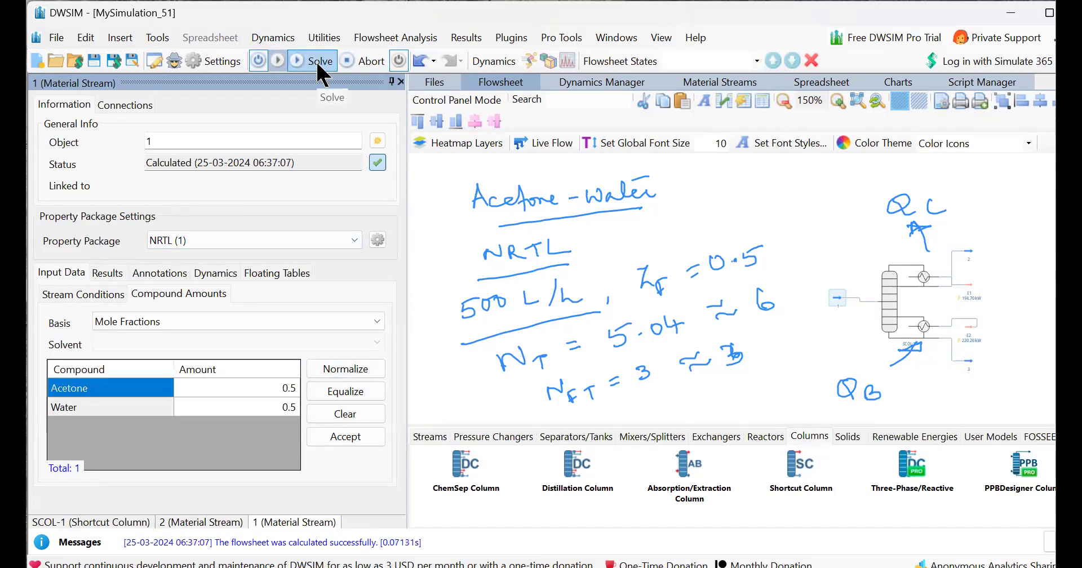
Set the feed's mole fractions to 0.55 acetone and 0.45 water and accept the composition.
{"action": "left_click", "coordinate": [260, 387]}
{"action": "left_click", "coordinate": [260, 388]}
{"action": "type", "text": "5"}
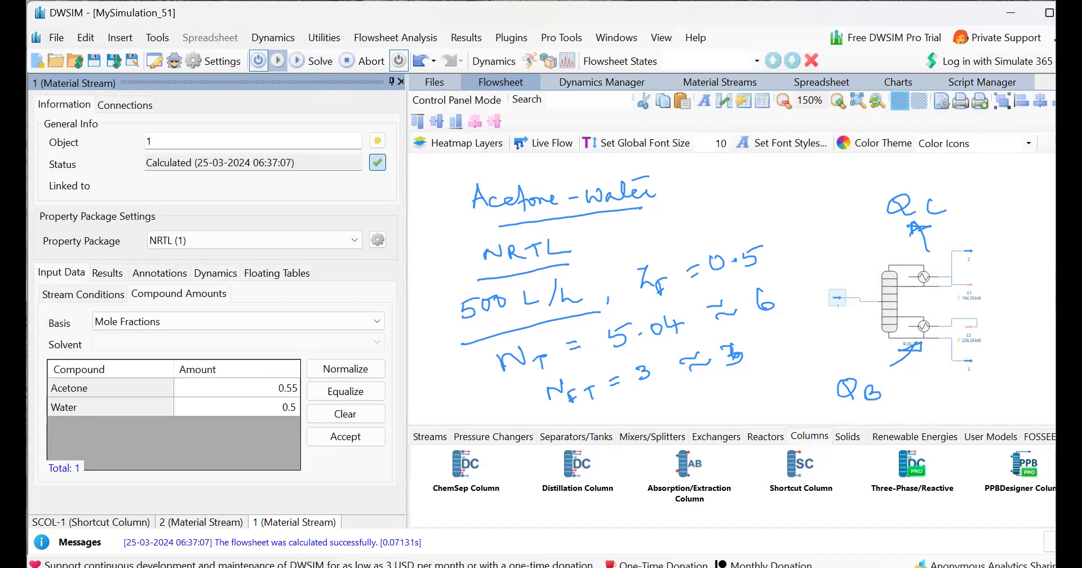
{"action": "left_click", "coordinate": [271, 406]}
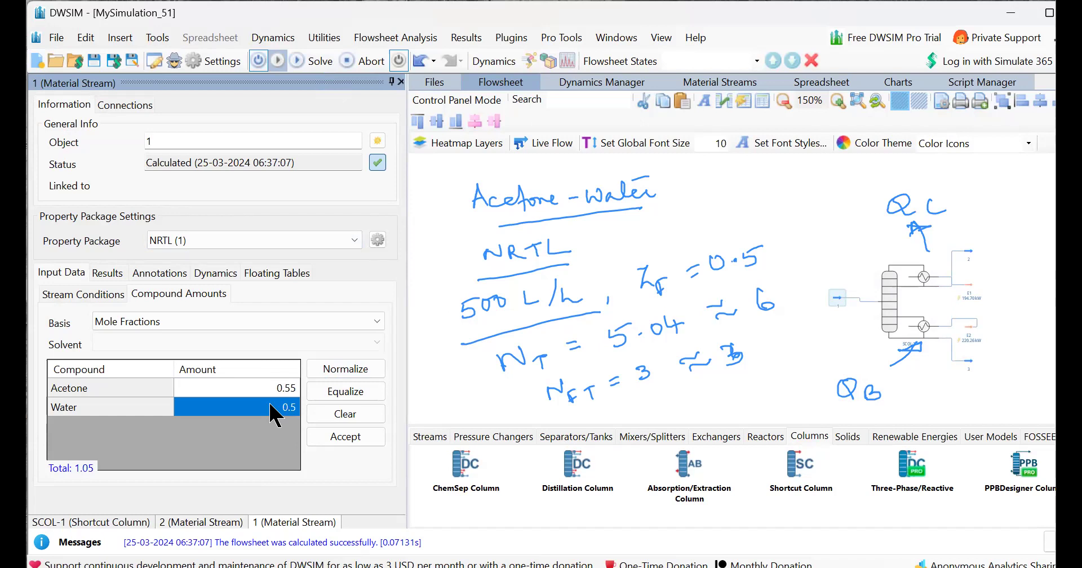
{"action": "left_click", "coordinate": [271, 407]}
{"action": "key", "text": "BackSpace"}
{"action": "type", "text": "45"}
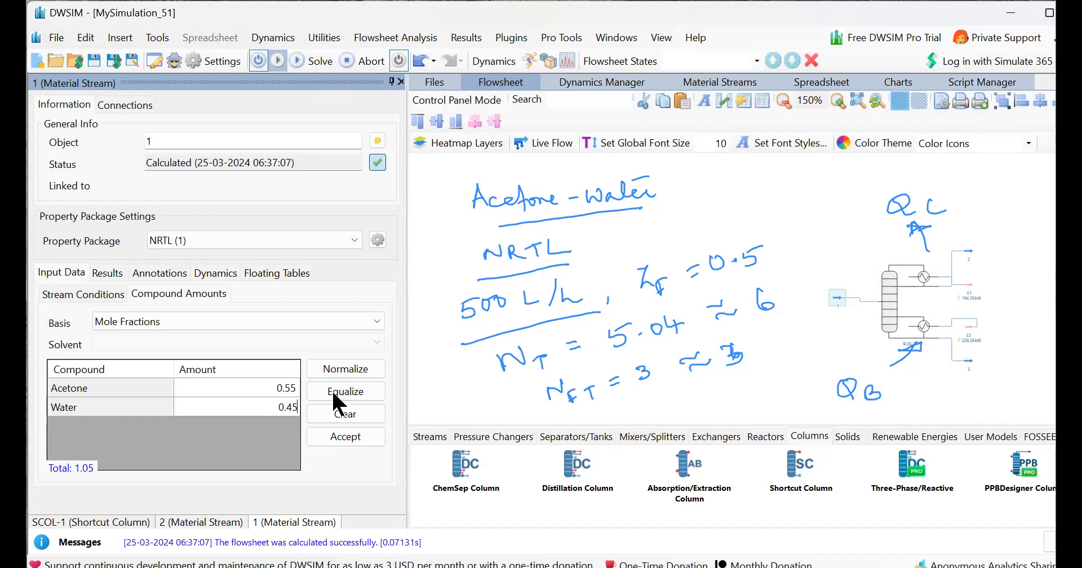
{"action": "left_click", "coordinate": [349, 436]}
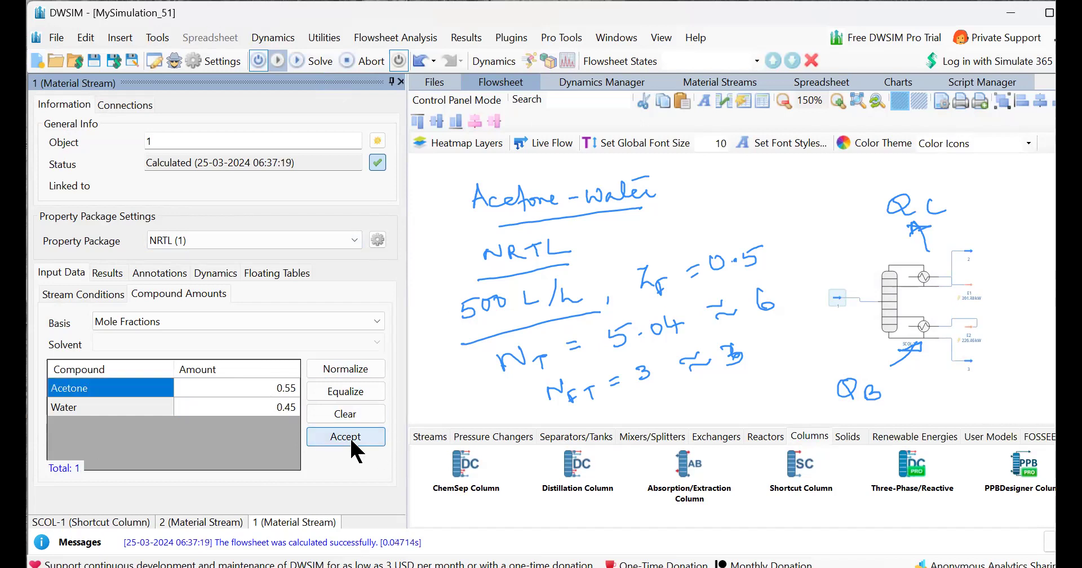
Open the shortcut column's properties and re-solve the flowsheet with the updated feed composition.
{"action": "left_click", "coordinate": [808, 210]}
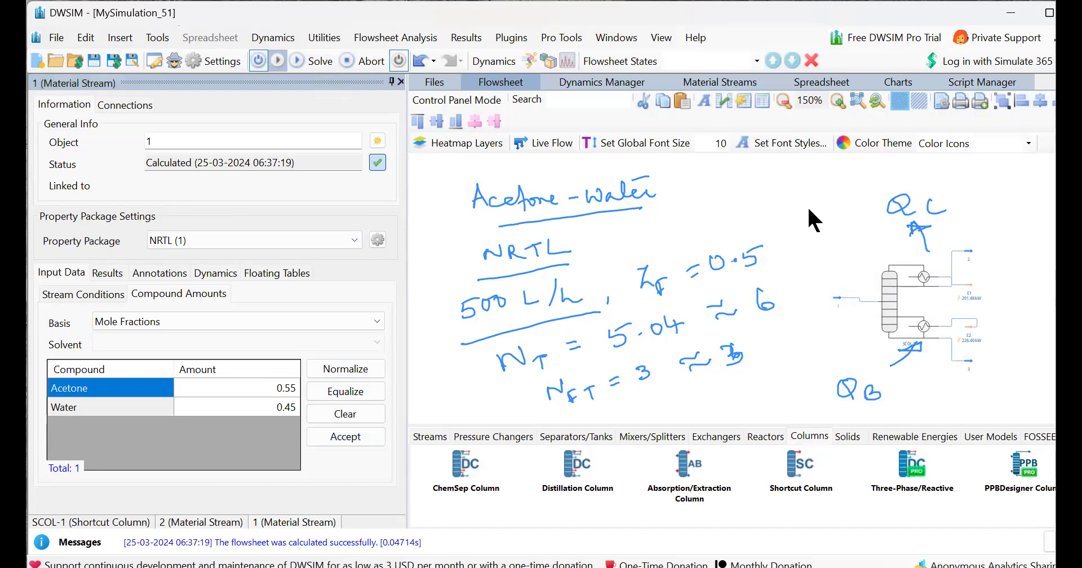
{"action": "left_click", "coordinate": [884, 293]}
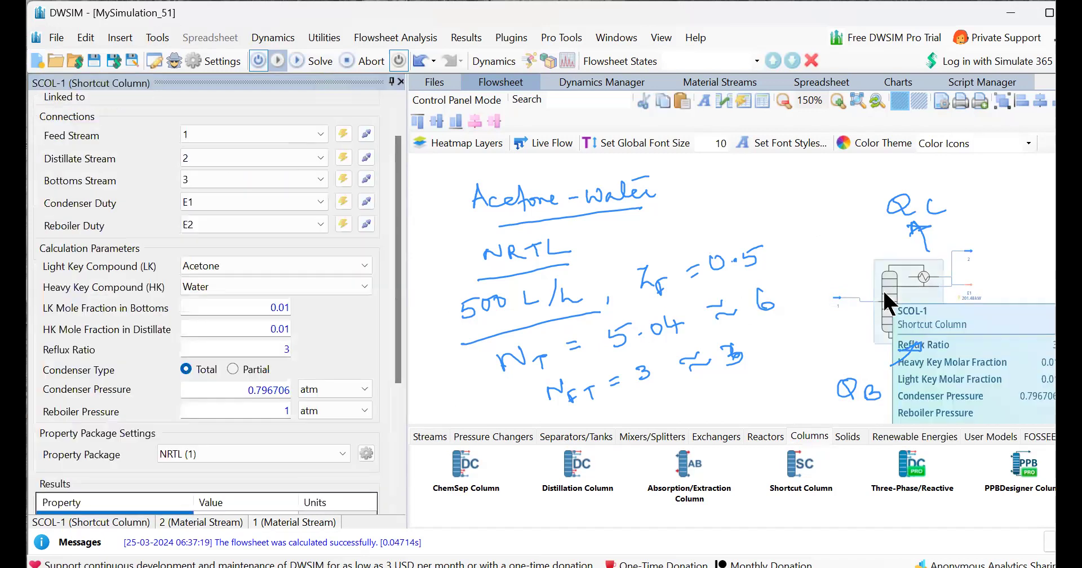
{"action": "left_click", "coordinate": [837, 297]}
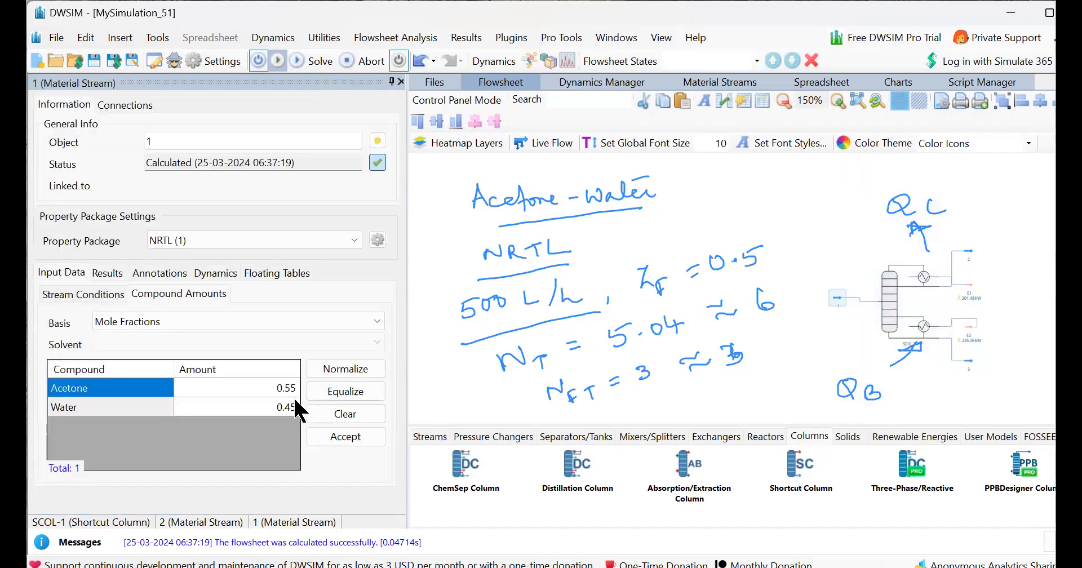
{"action": "left_click", "coordinate": [892, 288]}
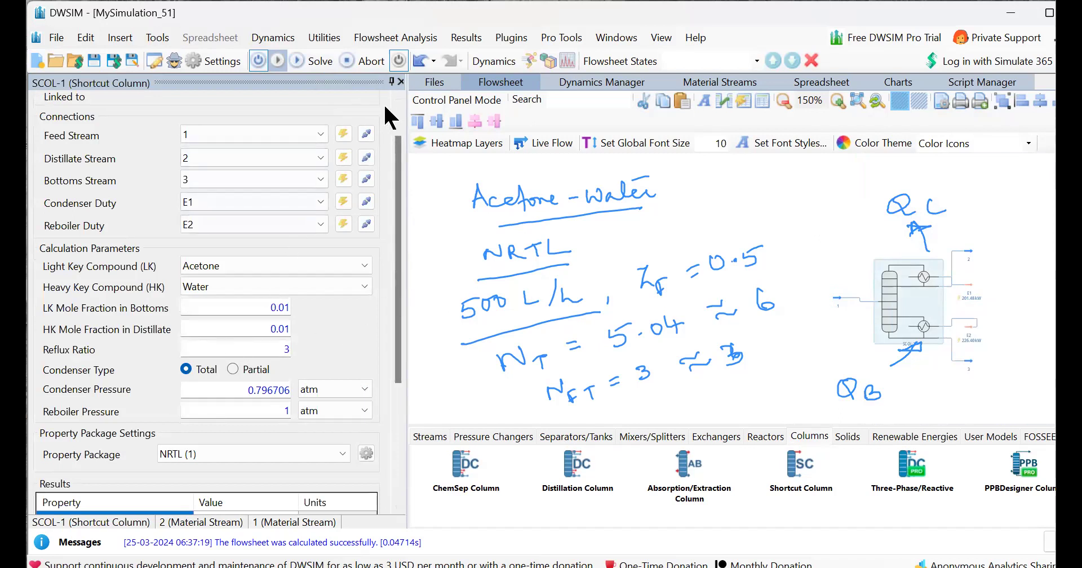
{"action": "scroll", "coordinate": [399, 119], "scroll_direction": "up", "scroll_amount": 1}
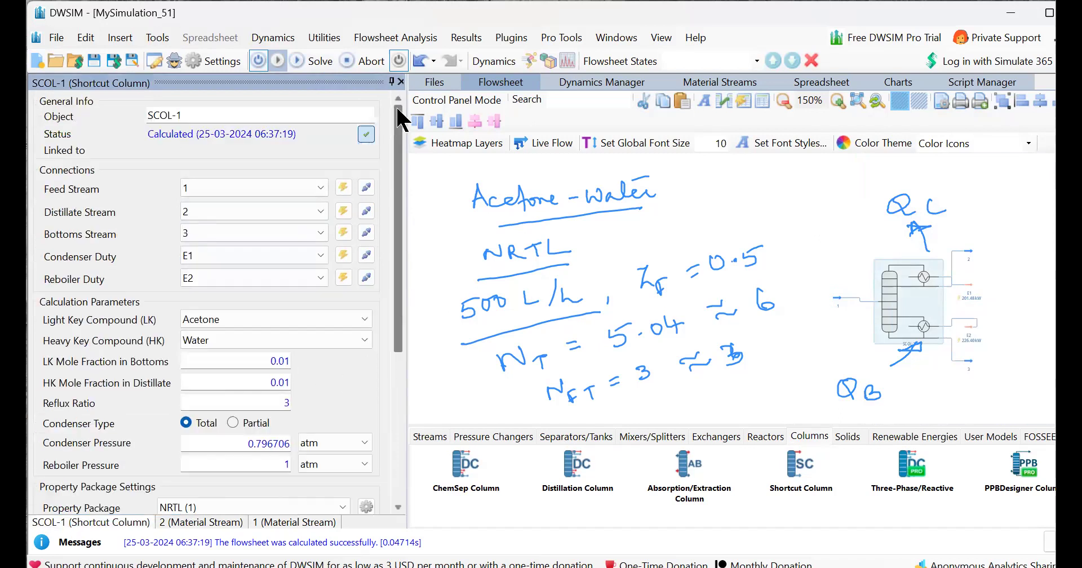
{"action": "left_click", "coordinate": [313, 64]}
Review the shortcut column's results, including the actual number of stages, optimal feed stage and condenser and reboiler duties.
{"action": "scroll", "coordinate": [393, 482], "scroll_direction": "down", "scroll_amount": 5}
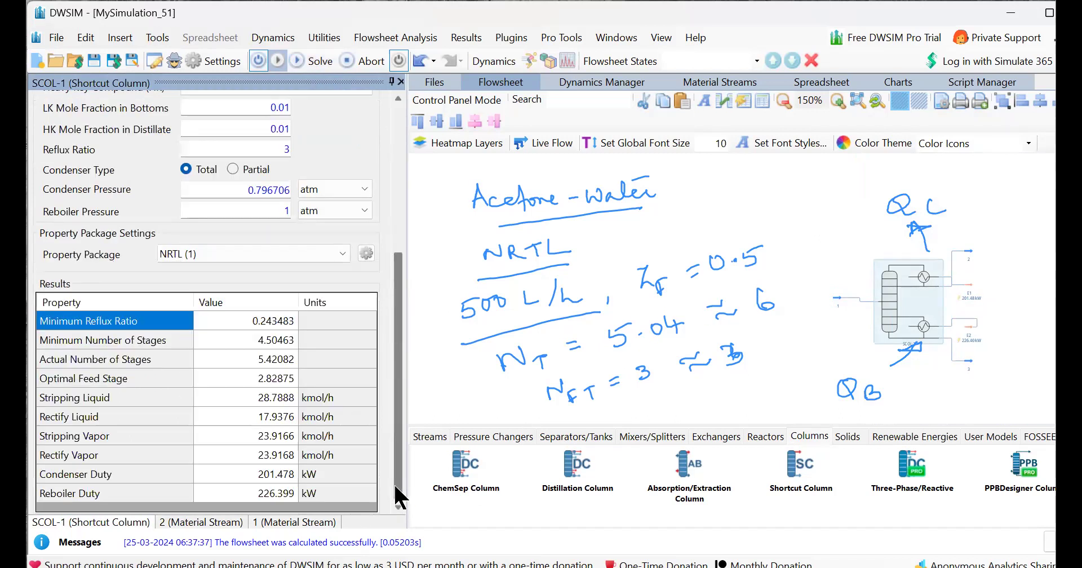
{"action": "left_click", "coordinate": [246, 363]}
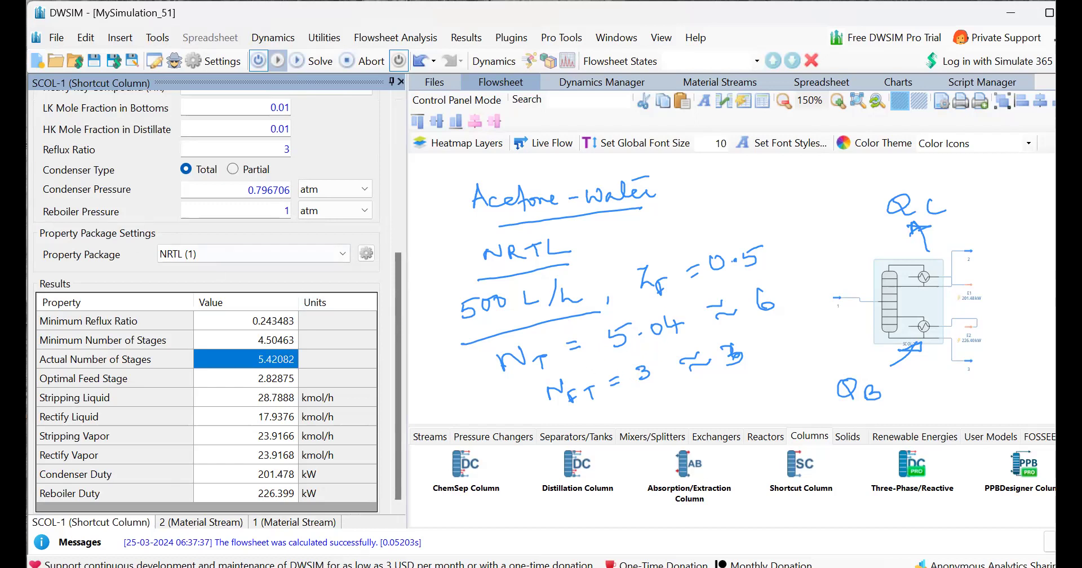
{"action": "left_click_drag", "start_coordinate": [619, 354], "coordinate": [683, 336]}
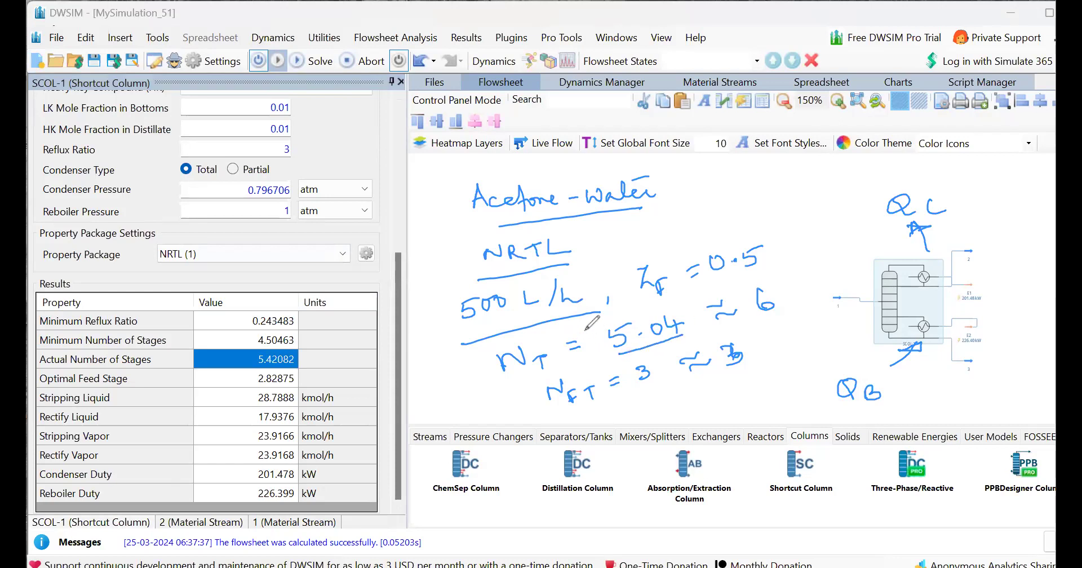